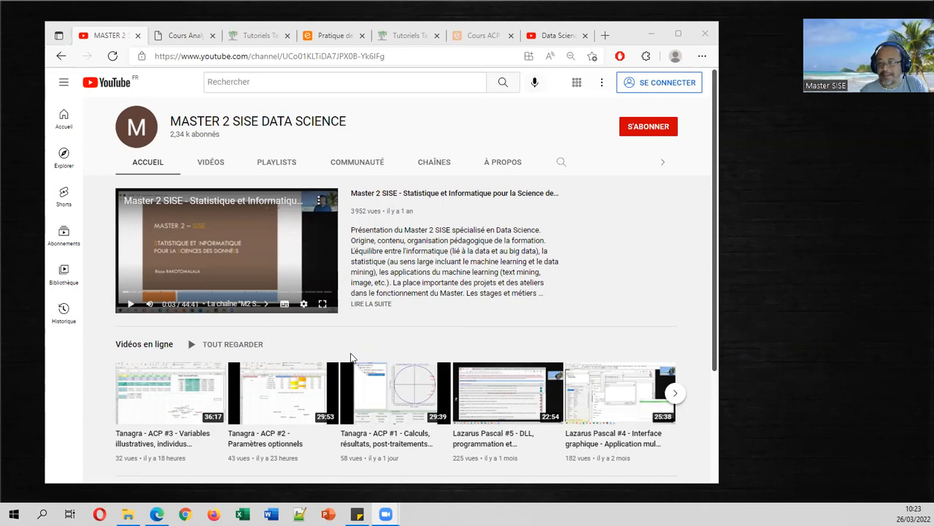
# Step: Review the factorial analysis course page and the blog post on Pratique des Méthodes Factorielles avec Python down to its resource links
pyautogui.click(183, 37)
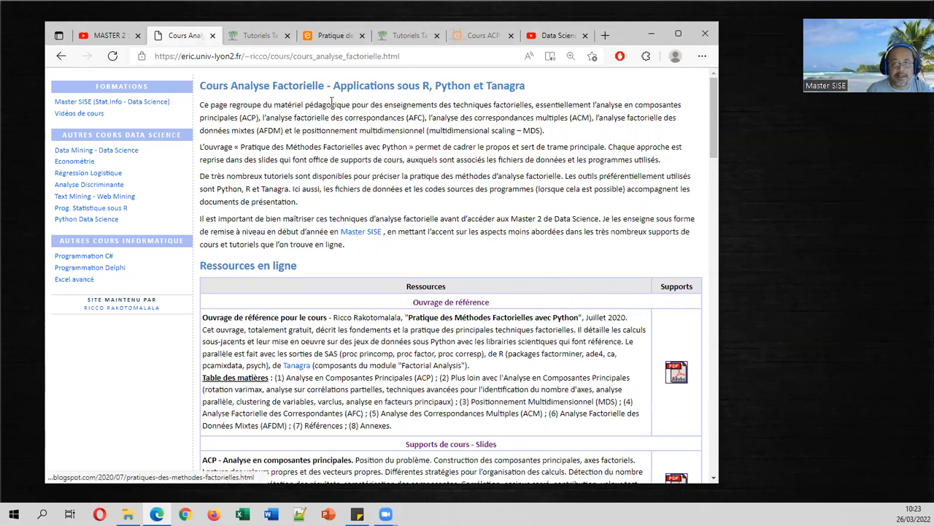
pyautogui.click(257, 42)
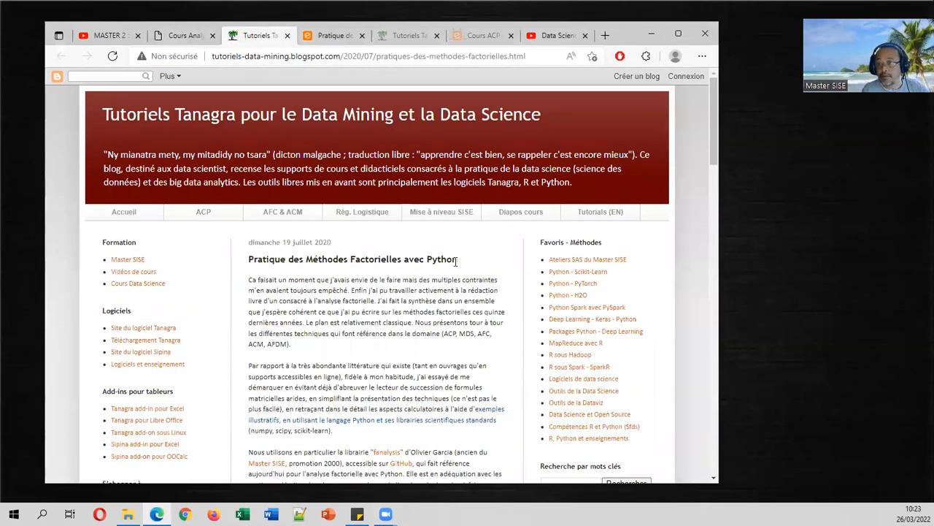
pyautogui.scroll(-1, 457, 259)
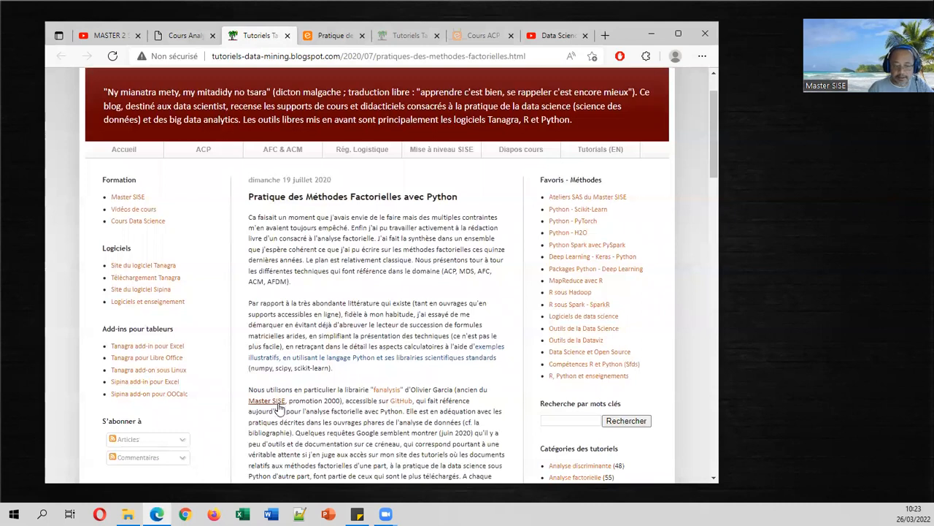
pyautogui.scroll(-2, 421, 370)
pyautogui.scroll(-2, 425, 367)
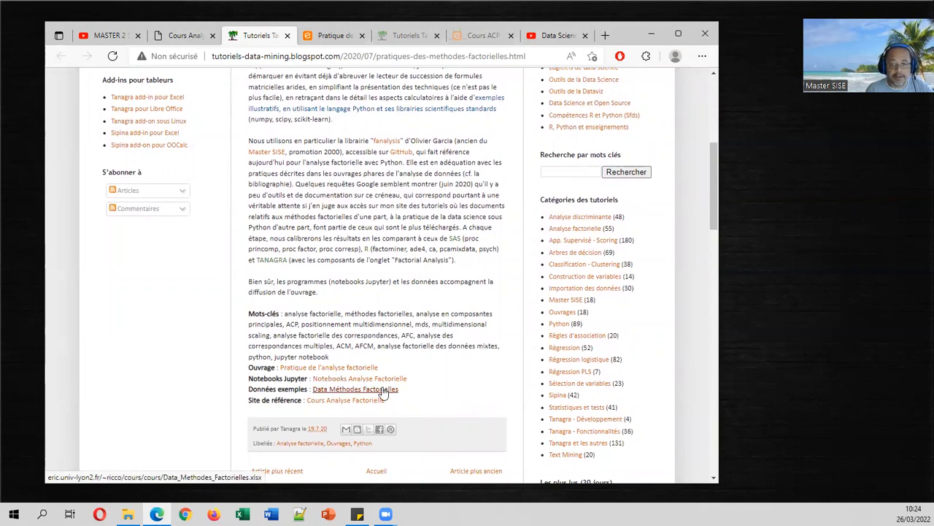
pyautogui.click(385, 390)
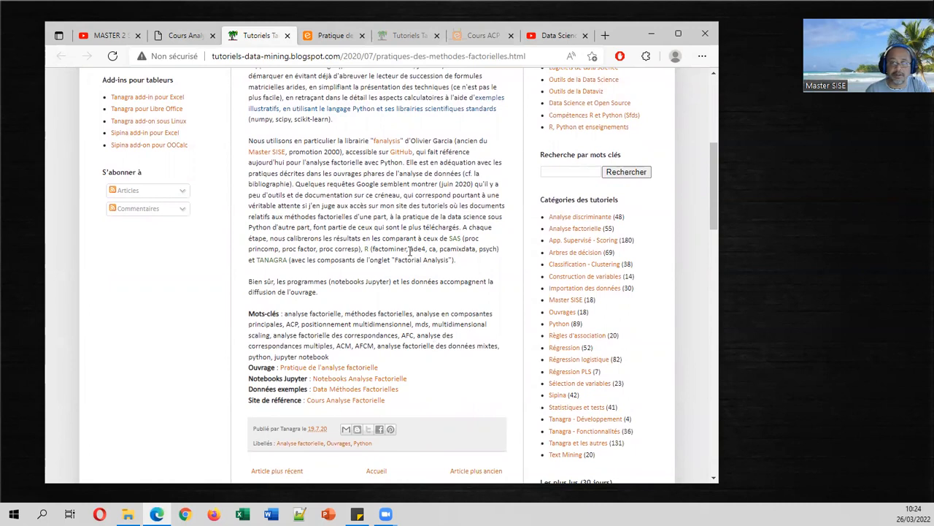
# Step: Look over the table of contents of the Pratique des Méthodes Factorielles PDF book, including chapter 2 on advanced PCA
pyautogui.click(330, 35)
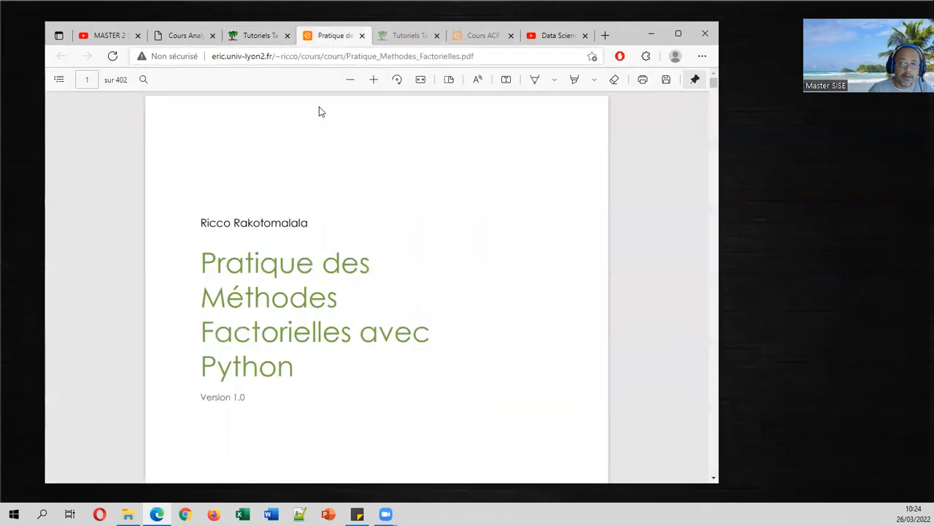
pyautogui.click(59, 79)
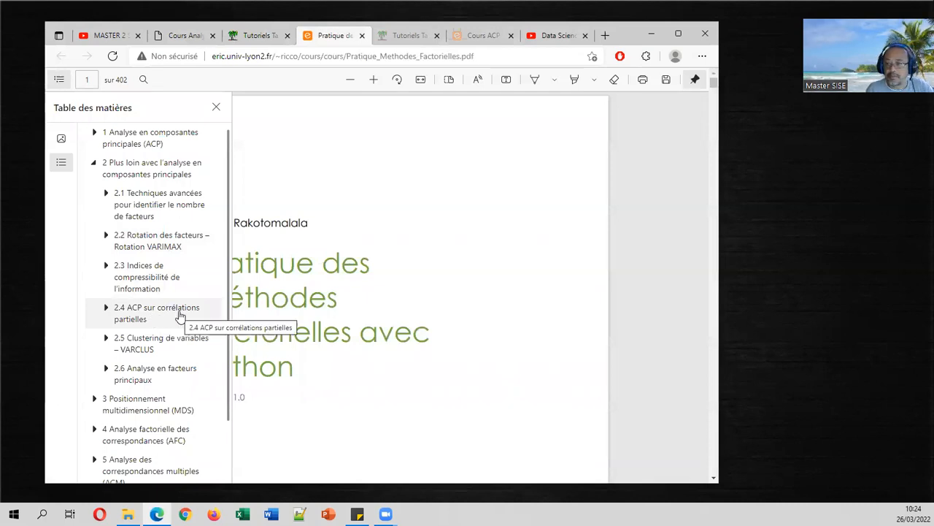
pyautogui.click(429, 238)
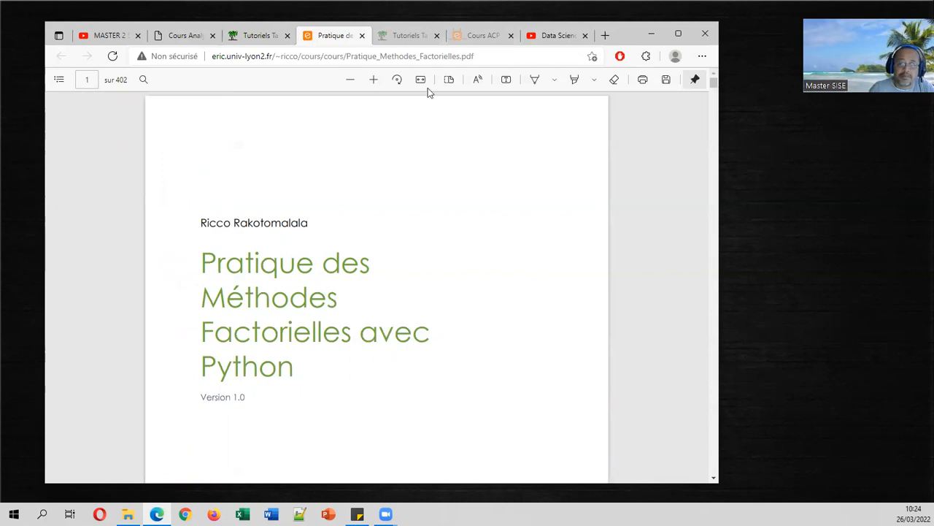
# Step: View the blog post on Analyse en composantes principales and return the ACP slide deck to its first page
pyautogui.click(406, 36)
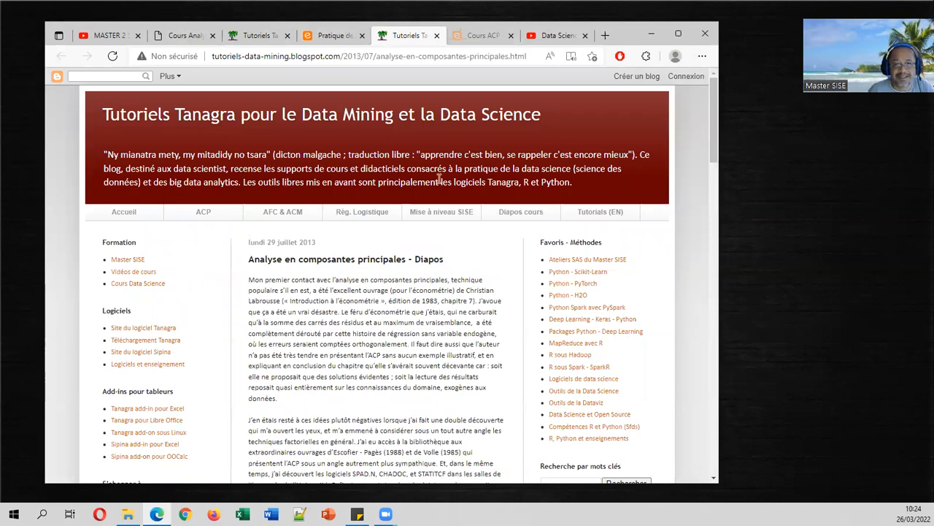
pyautogui.click(478, 35)
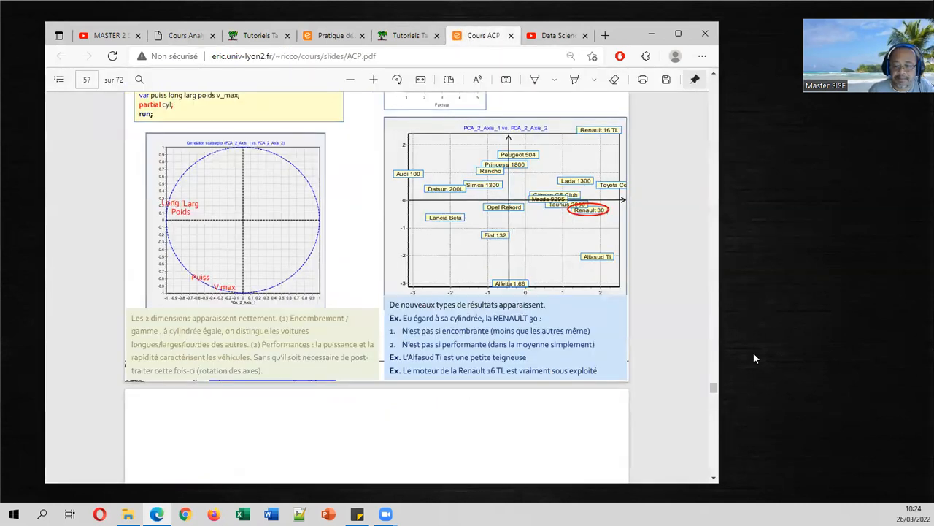
pyautogui.moveTo(715, 386); pyautogui.dragTo(735, 58)
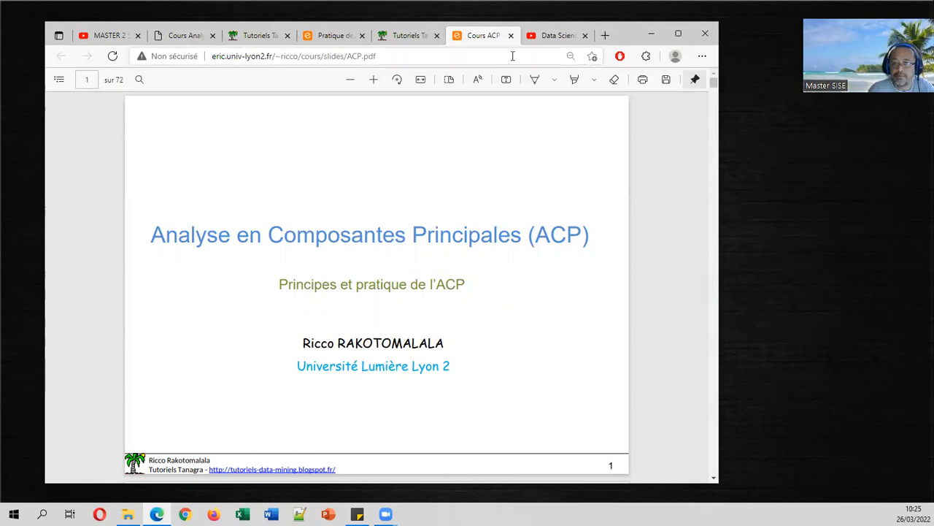
# Step: Show the video on installing Tanagra and integrating it into Excel, and pause its playback
pyautogui.click(553, 36)
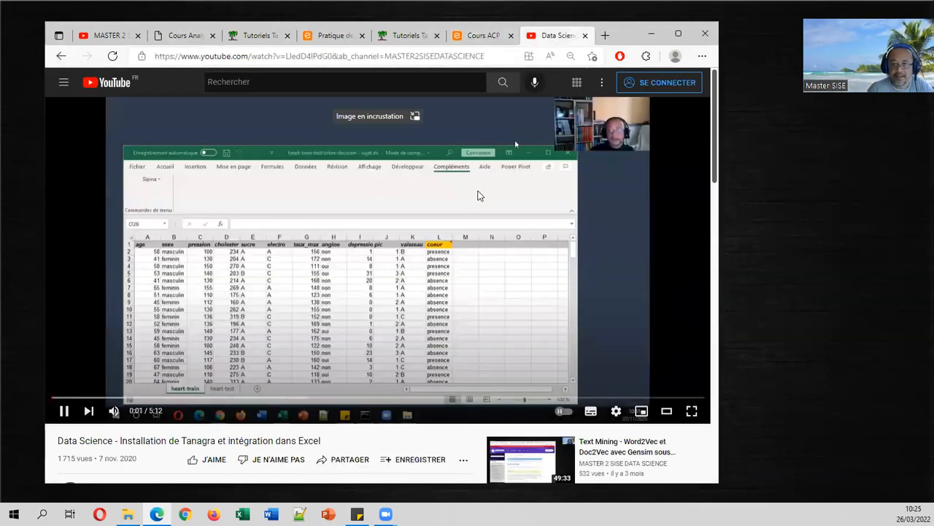
pyautogui.click(386, 220)
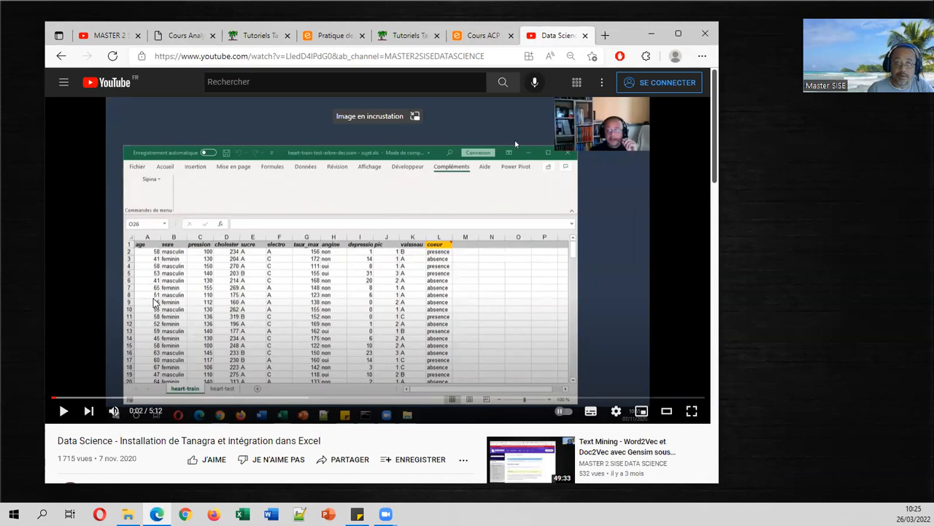
# Step: Consult the PDF book's table of contents again, close it and go back to the ACP slides
pyautogui.click(331, 37)
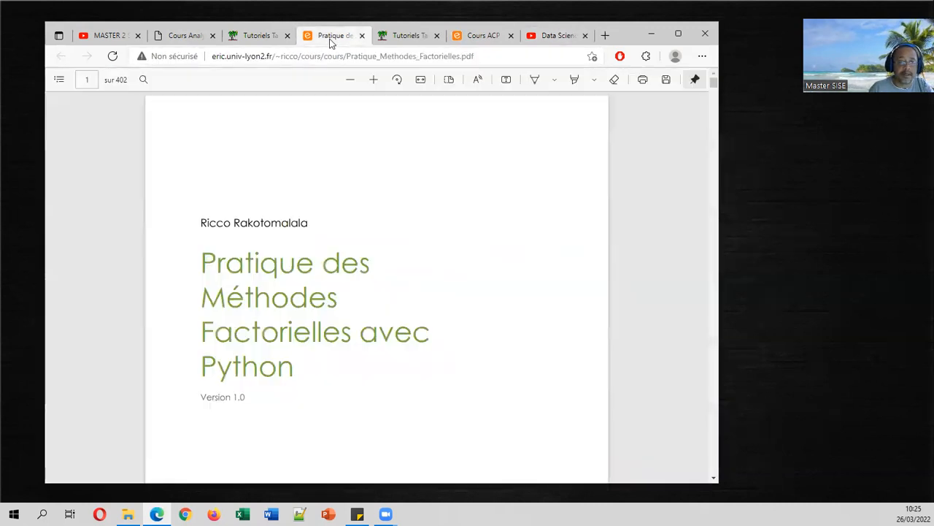
pyautogui.click(58, 80)
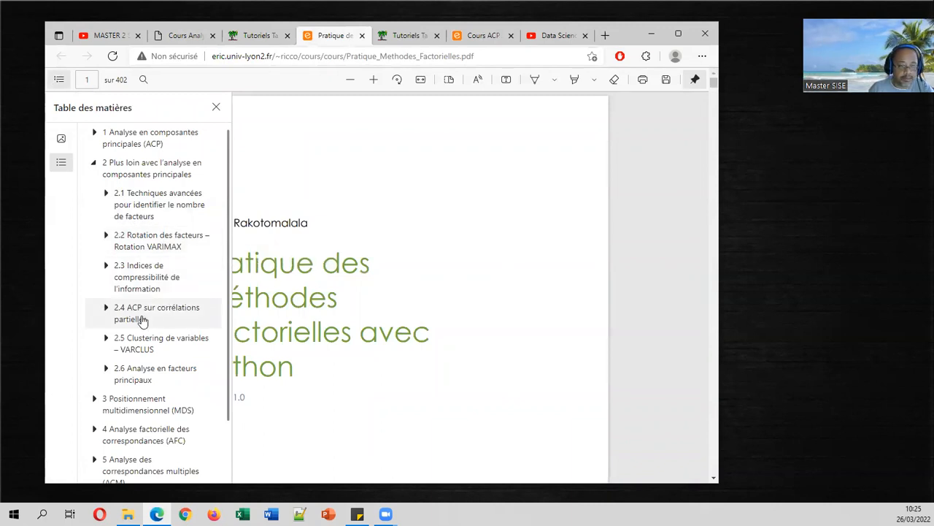
pyautogui.click(489, 189)
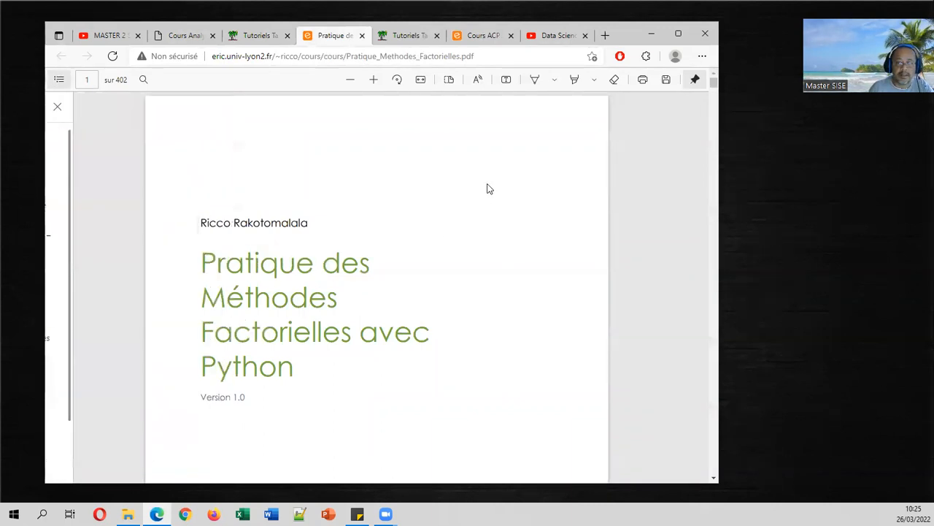
pyautogui.click(483, 37)
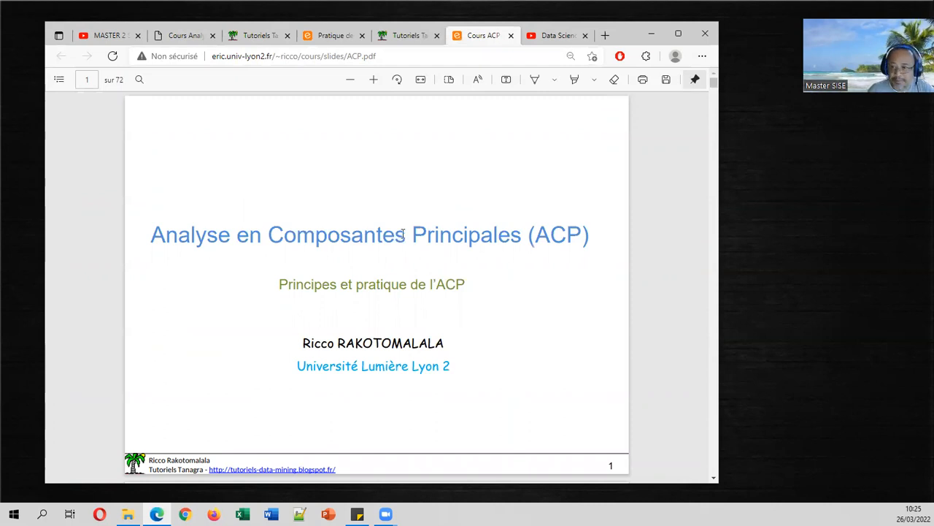
# Step: Open autos-acp-4.xlsx from the demo folder in Excel, restore the window and enlarge it to show all data rows
pyautogui.click(128, 514)
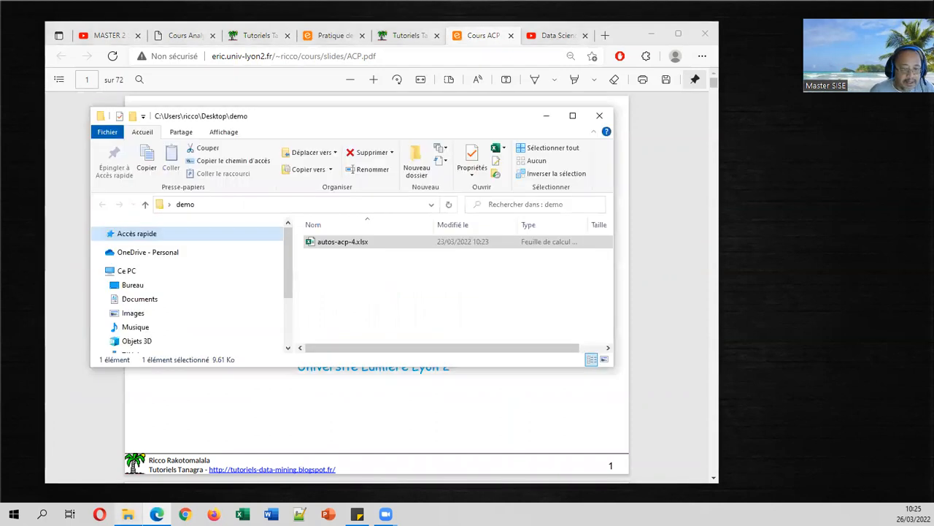
pyautogui.doubleClick(345, 243)
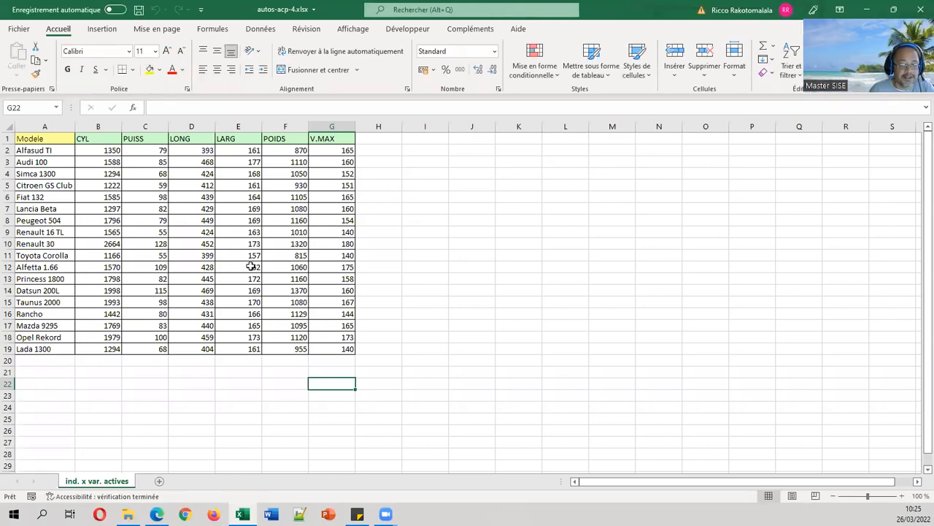
pyautogui.doubleClick(651, 14)
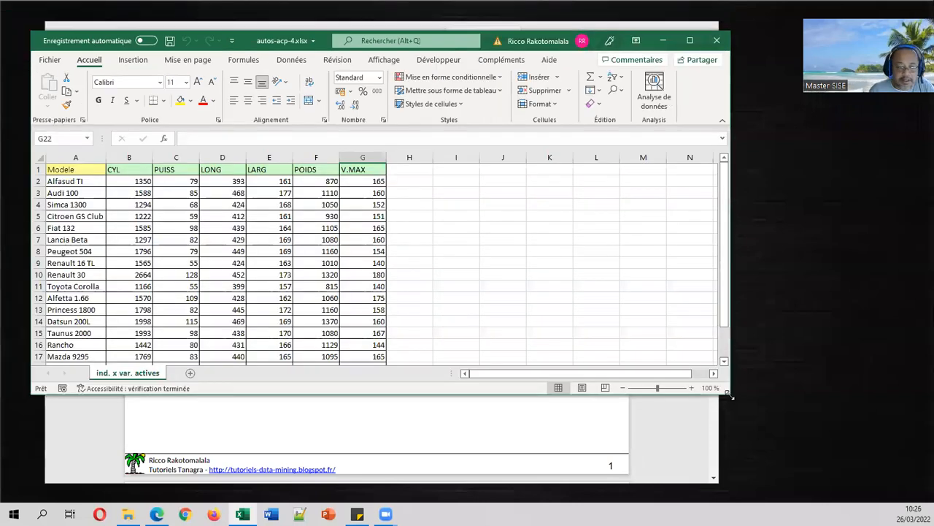
pyautogui.moveTo(728, 394); pyautogui.dragTo(729, 449)
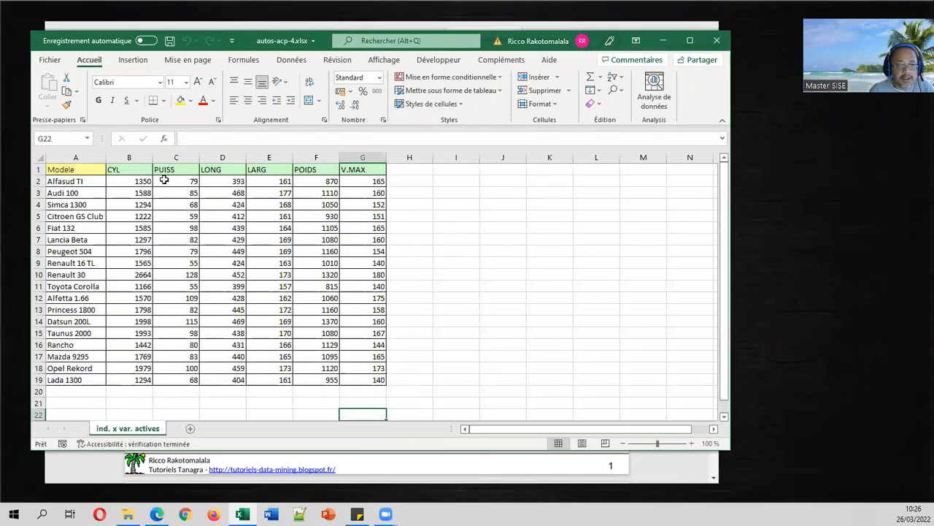
# Step: Select the car data range A1:G19 with its headers and send it to Tanagra through the add-in
pyautogui.click(128, 169)
pyautogui.click(208, 167)
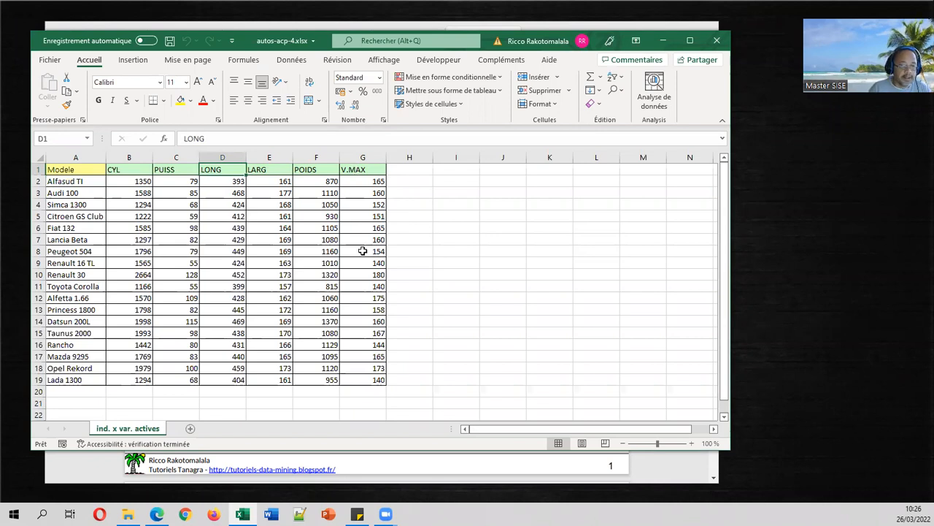
pyautogui.click(351, 378)
pyautogui.moveTo(350, 378); pyautogui.dragTo(73, 171)
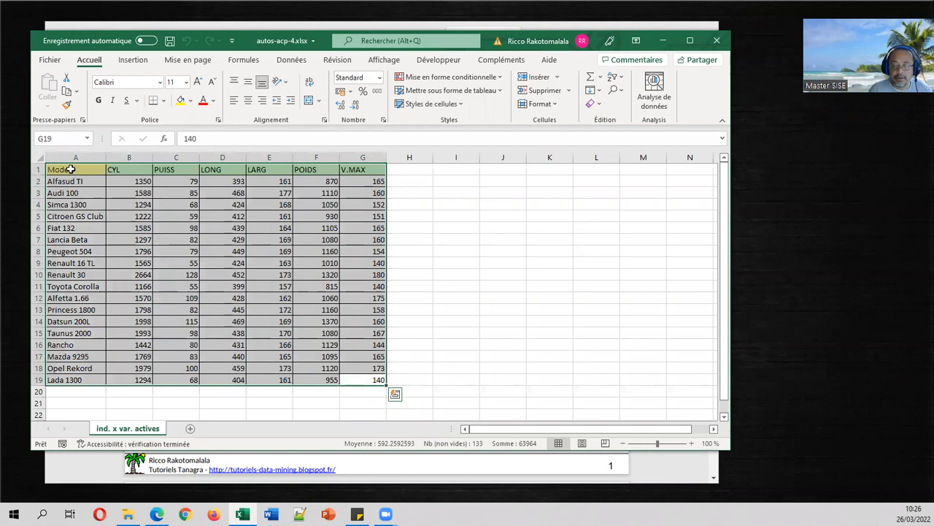
pyautogui.click(501, 60)
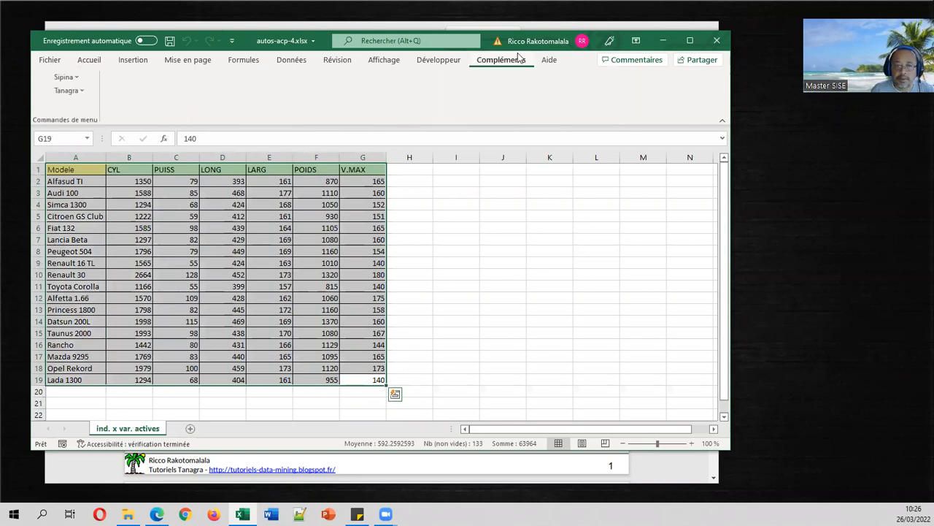
pyautogui.click(67, 91)
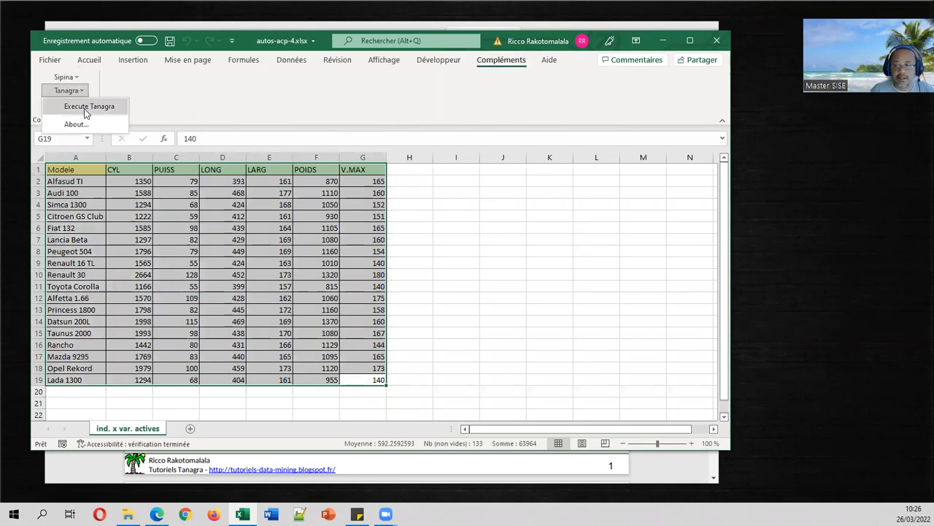
pyautogui.click(87, 107)
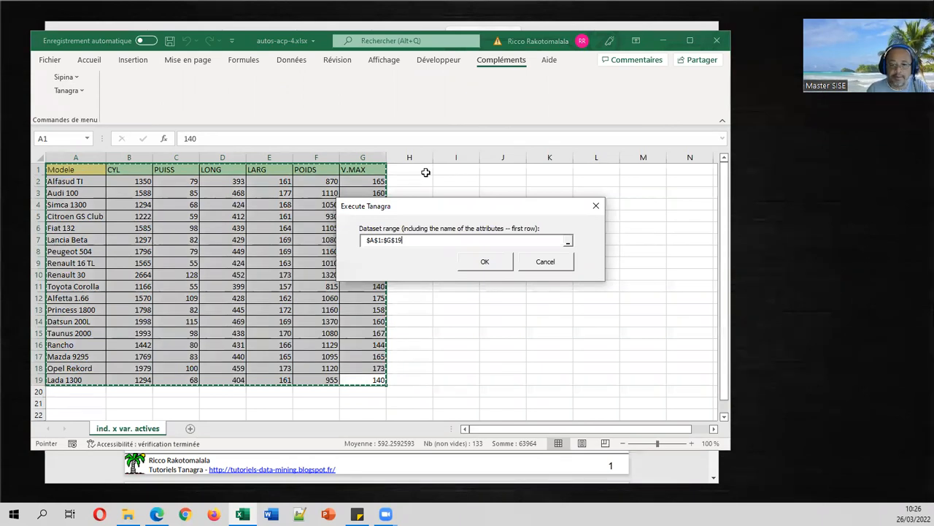
pyautogui.click(485, 262)
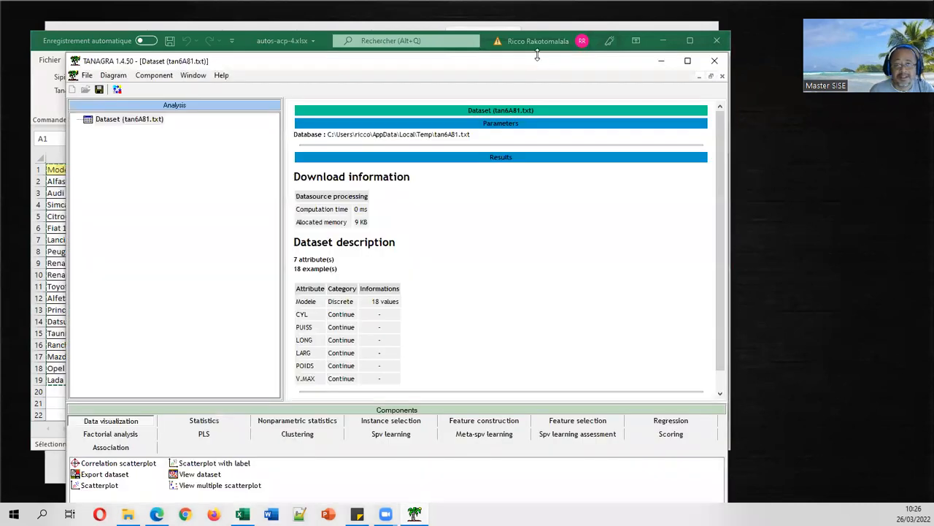
# Step: Add a Define status component to the dataset with CYL, PUISS, LONG, LARG, POIDS and V.MAX as input attributes, and view it
pyautogui.moveTo(538, 55); pyautogui.dragTo(510, 72)
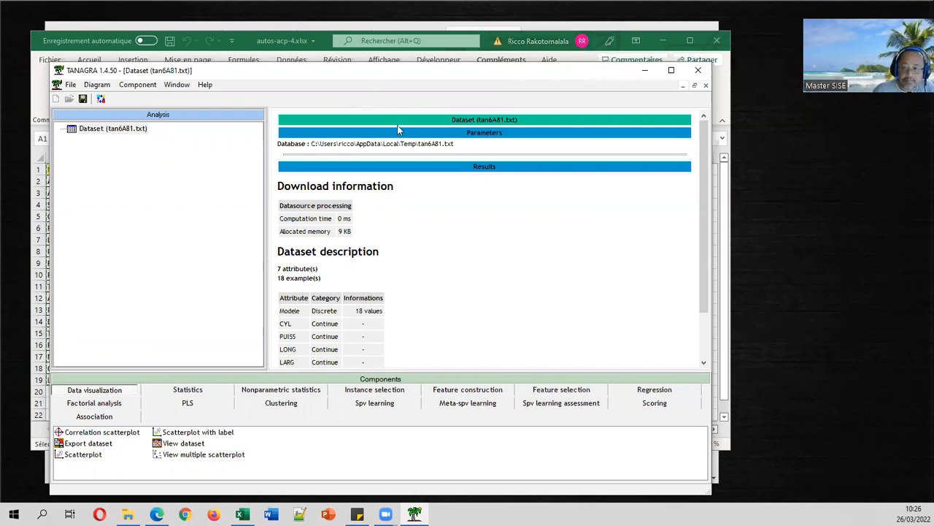
pyautogui.click(110, 128)
pyautogui.click(100, 99)
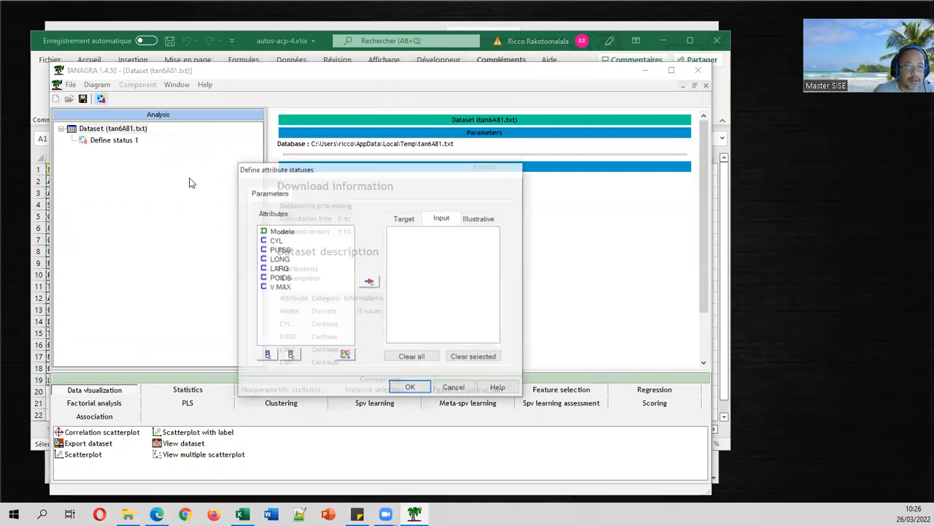
pyautogui.moveTo(285, 243); pyautogui.dragTo(285, 287)
pyautogui.click(368, 282)
pyautogui.click(411, 388)
pyautogui.doubleClick(116, 140)
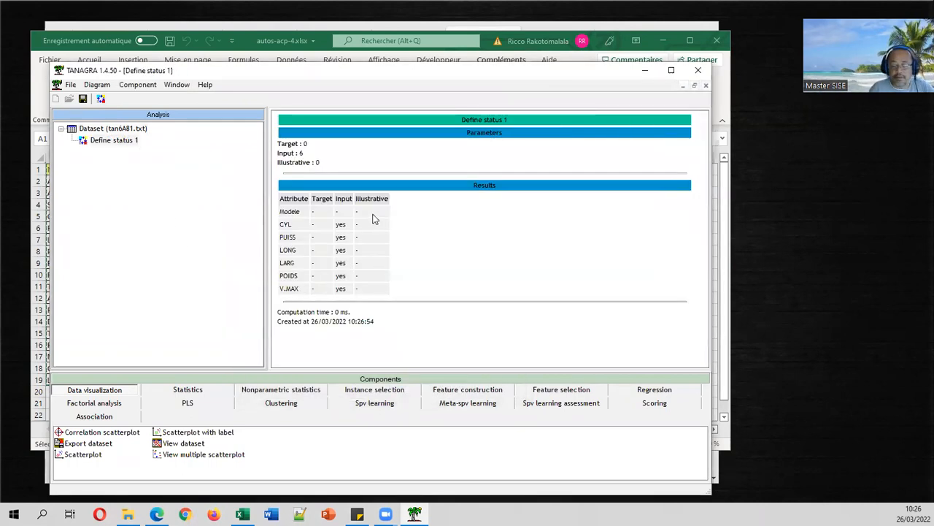
# Step: Add a Principal Component Analysis under Define status 1 and run it to display its report
pyautogui.click(120, 402)
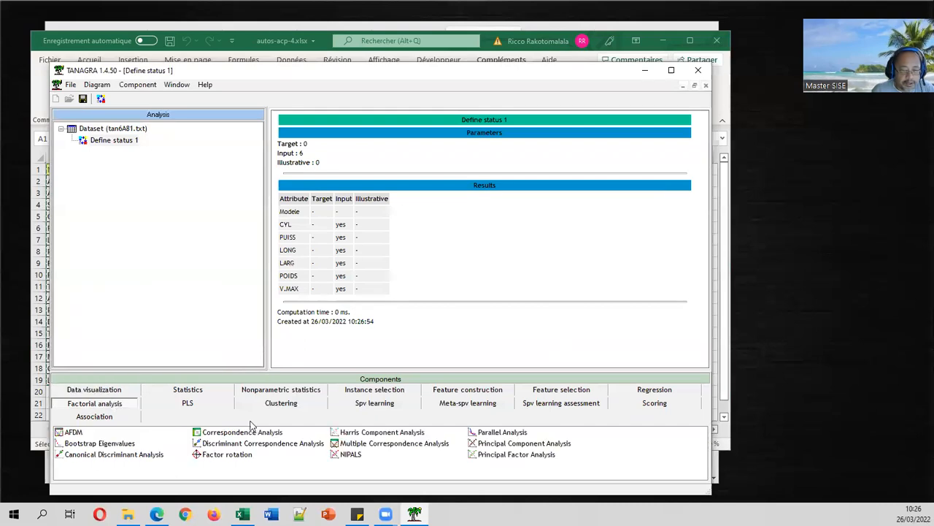
pyautogui.moveTo(519, 443); pyautogui.dragTo(125, 154)
pyautogui.doubleClick(125, 153)
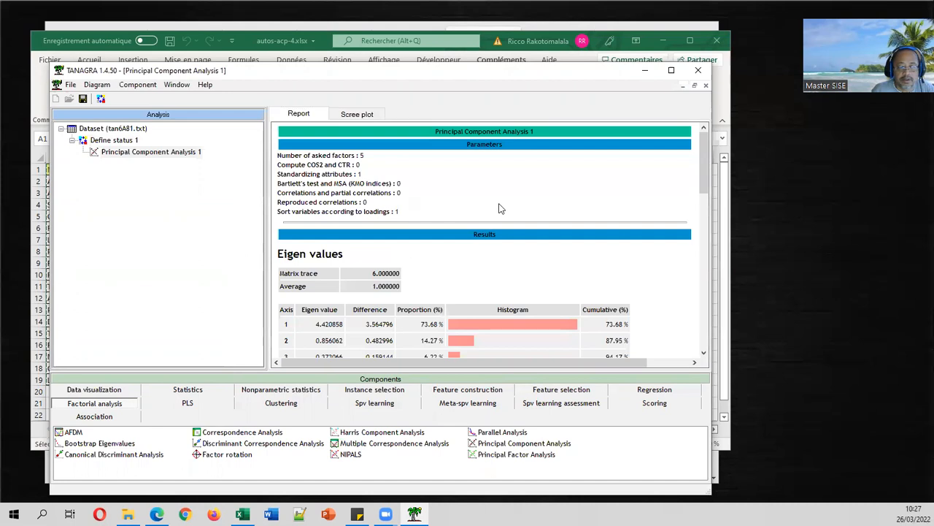
# Step: Examine the eigenvalues, component significance and factor loadings in the PCA report, and view the scree plot
pyautogui.scroll(-6, 511, 208)
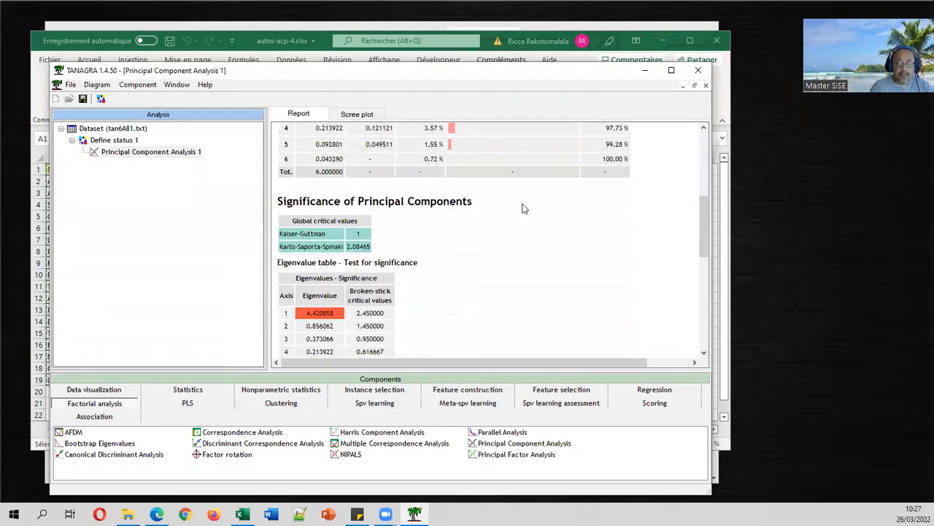
pyautogui.scroll(-3, 522, 208)
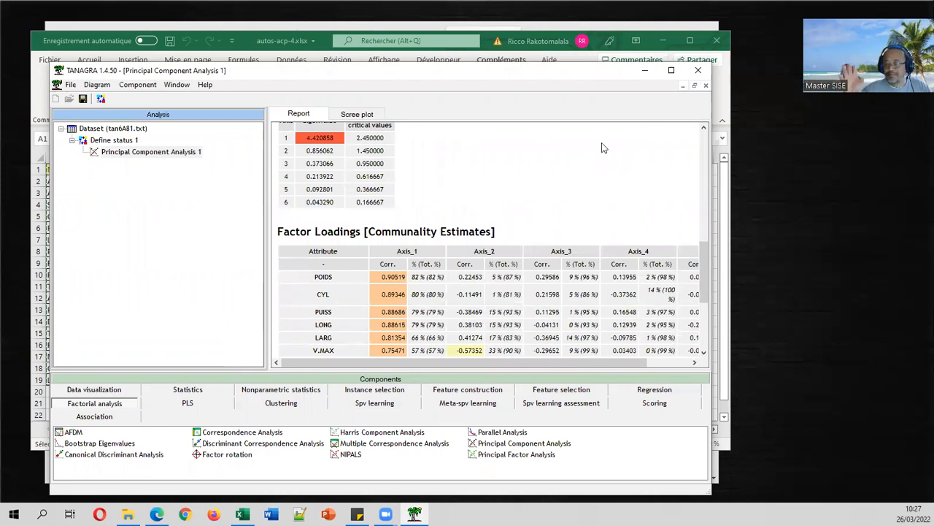
pyautogui.click(373, 115)
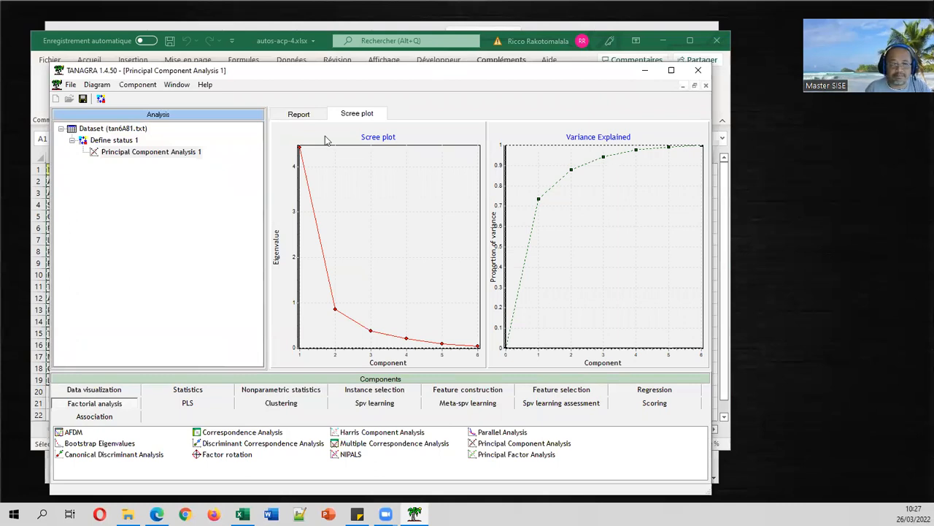
# Step: Add a Define status component under Principal Component Analysis 1 with PCA_1_Axis_1 and PCA_1_Axis_2 as target attributes
pyautogui.click(312, 115)
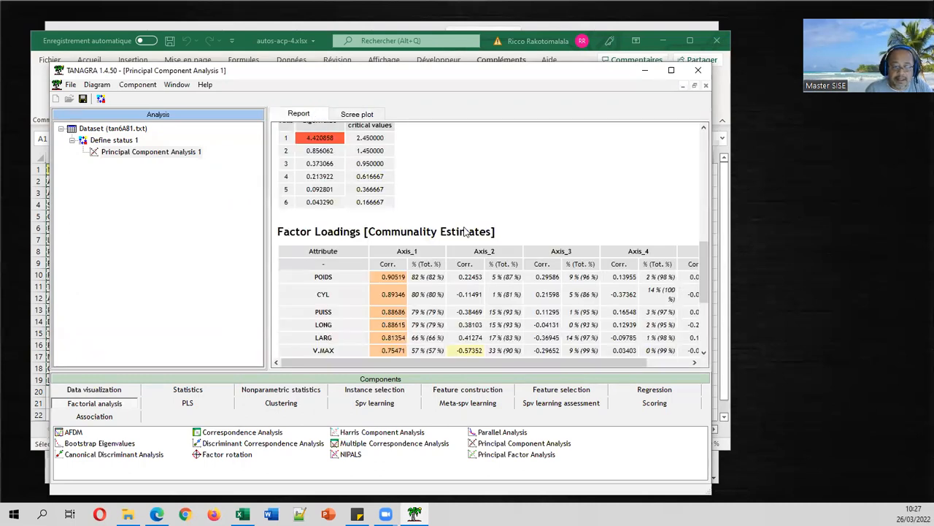
pyautogui.scroll(-2, 468, 231)
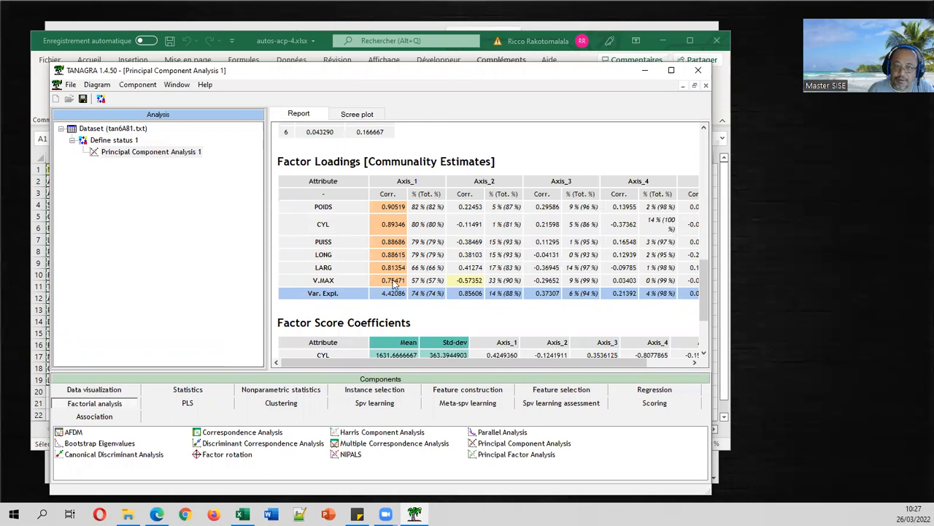
pyautogui.click(162, 153)
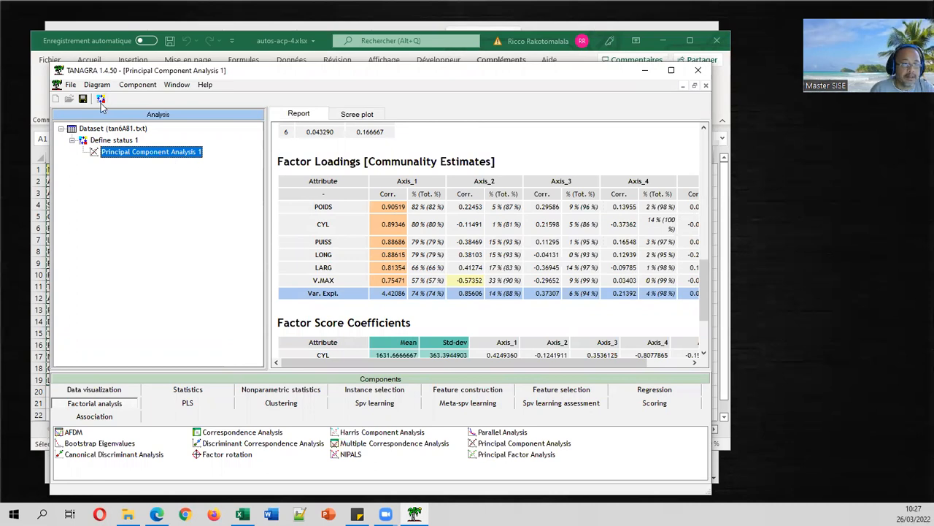
pyautogui.click(103, 98)
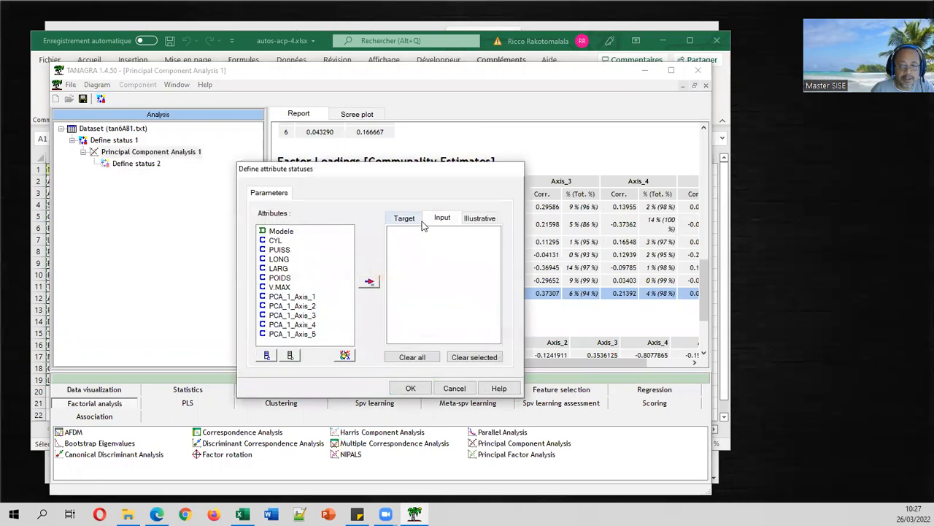
pyautogui.moveTo(311, 291); pyautogui.dragTo(311, 305)
pyautogui.click(312, 305)
pyautogui.click(369, 282)
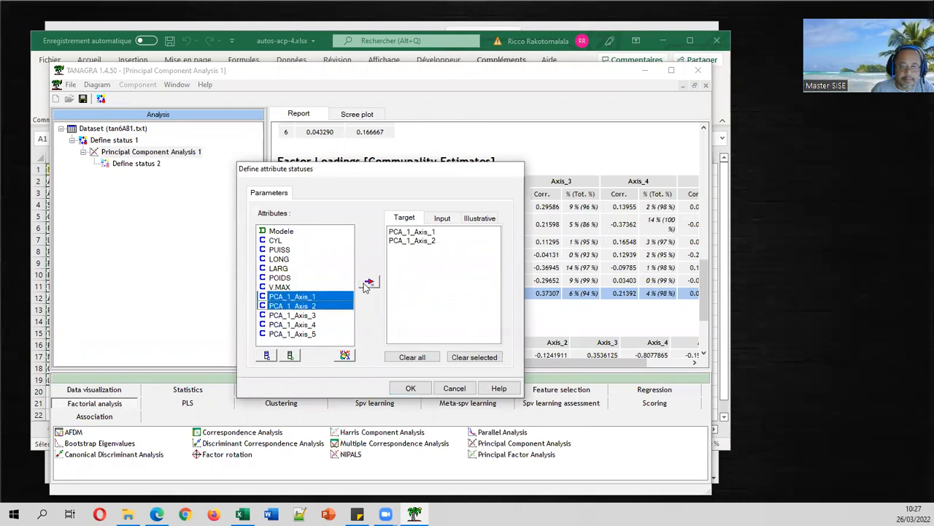
# Step: Set CYL, PUISS, LONG, LARG, POIDS and V.MAX as input attributes of Define status 2 and confirm the statuses
pyautogui.click(444, 218)
pyautogui.moveTo(283, 240); pyautogui.dragTo(283, 288)
pyautogui.click(369, 282)
pyautogui.click(410, 221)
pyautogui.click(438, 219)
pyautogui.click(410, 387)
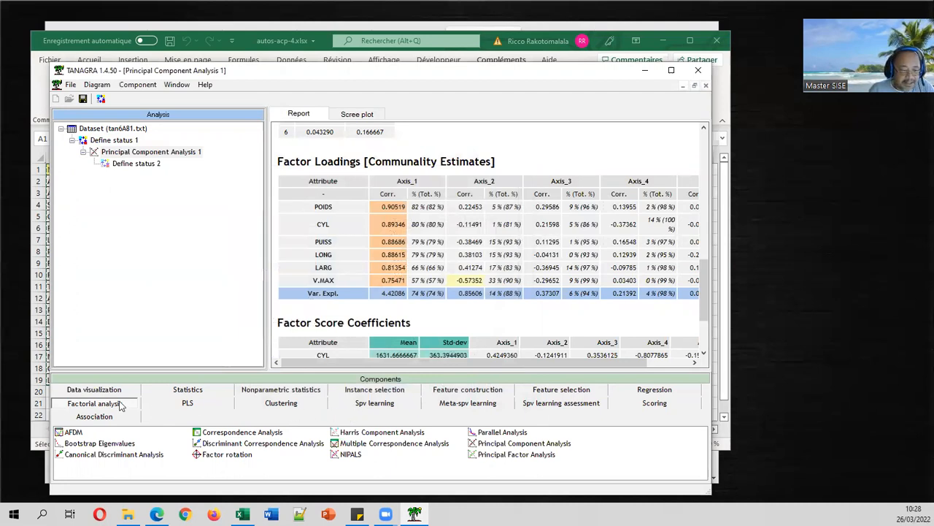
# Step: Add a Correlation scatterplot under Define status 2, display it, and narrow the Tanagra window so the correlation circle looks rounder
pyautogui.click(94, 391)
pyautogui.moveTo(129, 435); pyautogui.dragTo(139, 164)
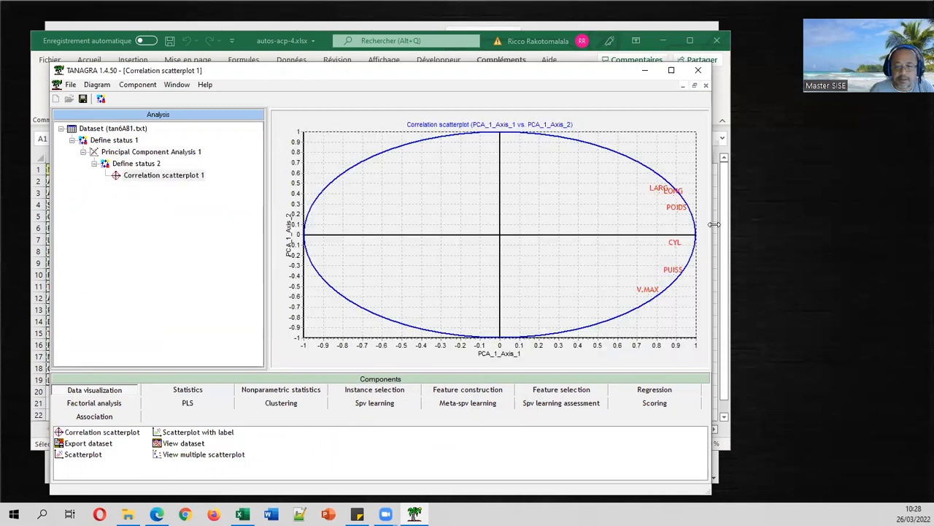
pyautogui.moveTo(714, 224); pyautogui.dragTo(496, 234)
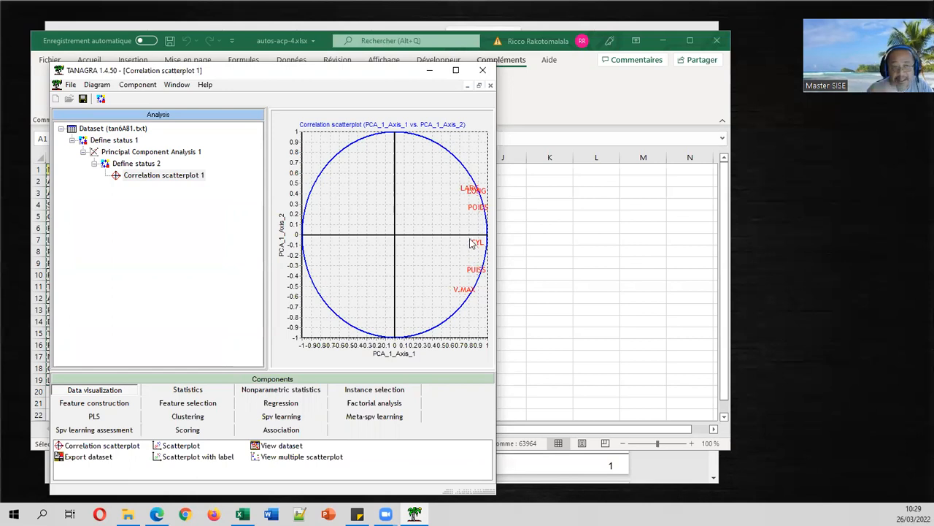
# Step: Check the factor loadings in the Principal Component Analysis 1 report and return to the correlation scatterplot
pyautogui.rightClick(192, 152)
pyautogui.click(218, 186)
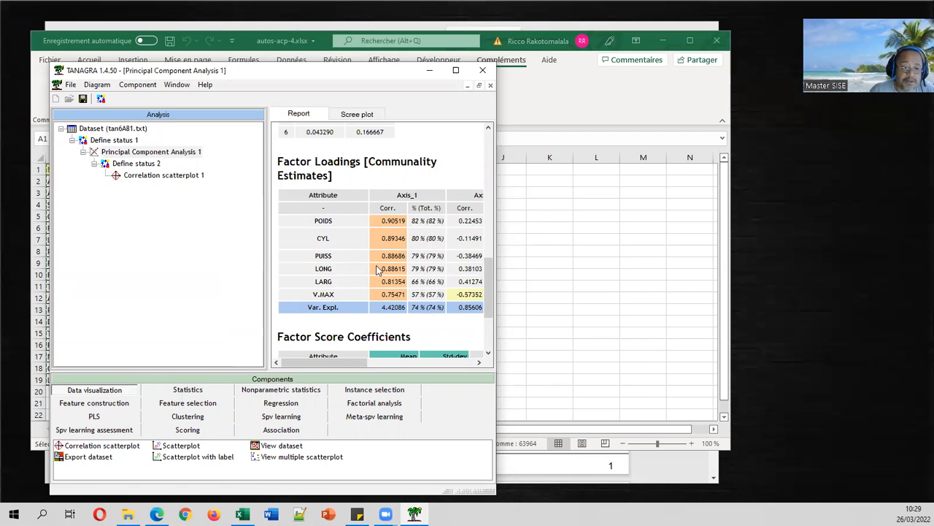
pyautogui.click(159, 178)
pyautogui.rightClick(160, 177)
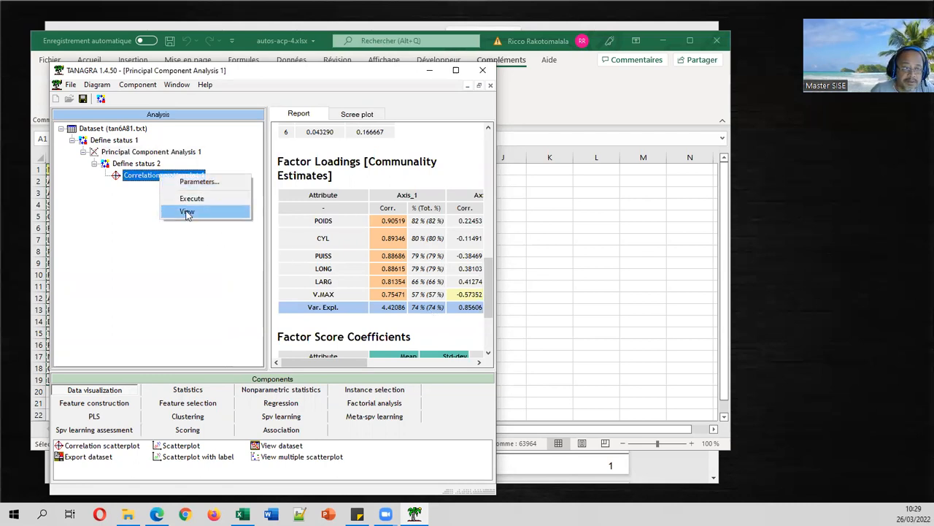
pyautogui.click(185, 212)
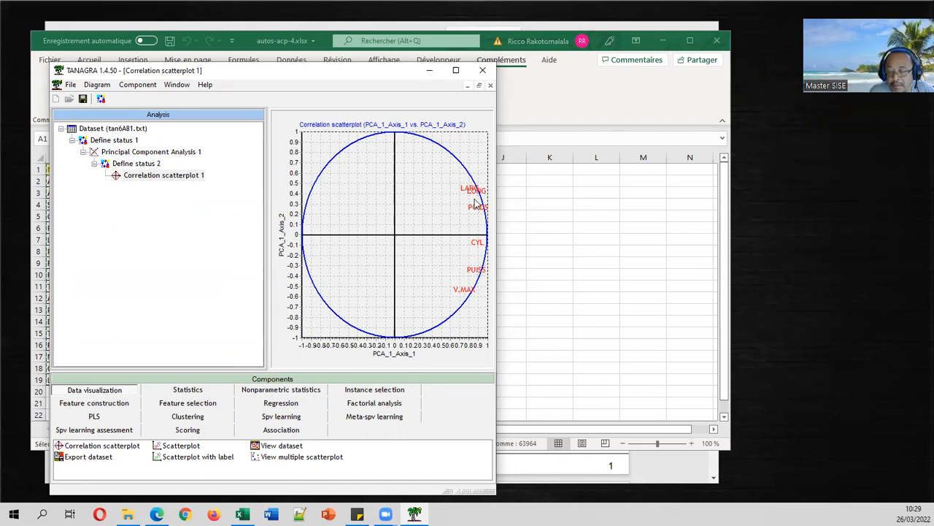
# Step: Copy the correlation scatterplot results and paste them into the Excel sheet at cell I4
pyautogui.click(152, 86)
pyautogui.click(166, 102)
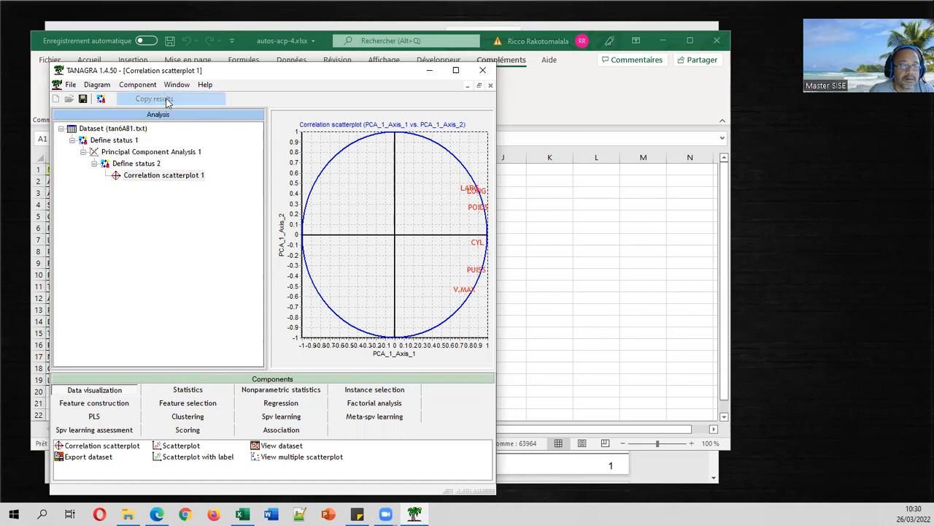
pyautogui.click(483, 204)
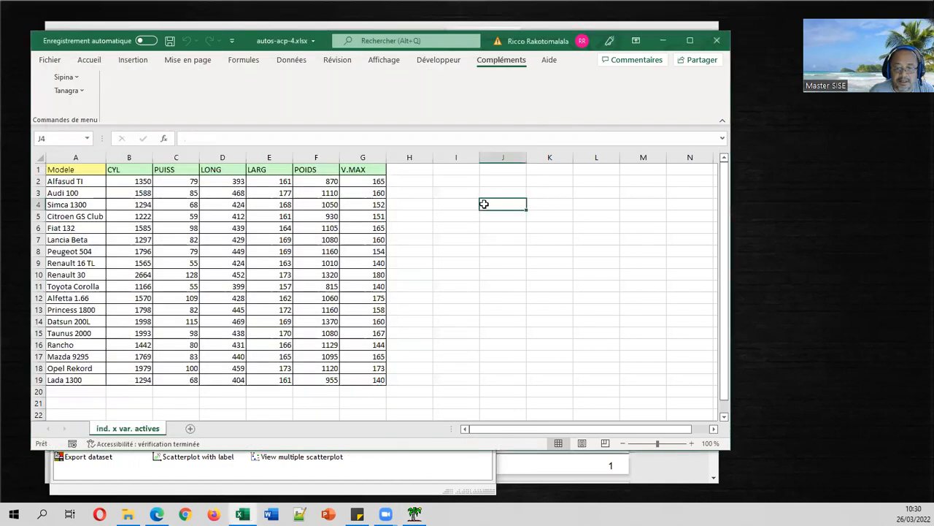
pyautogui.rightClick(473, 205)
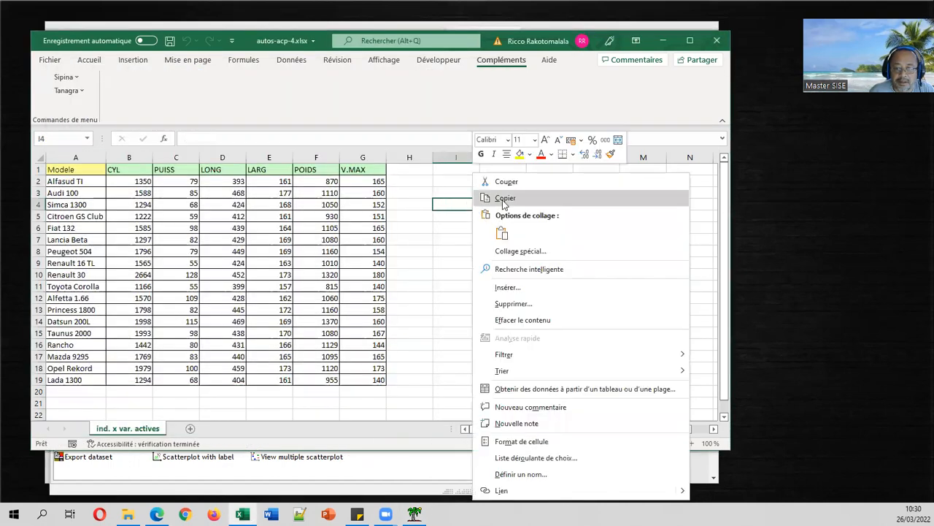
pyautogui.click(501, 233)
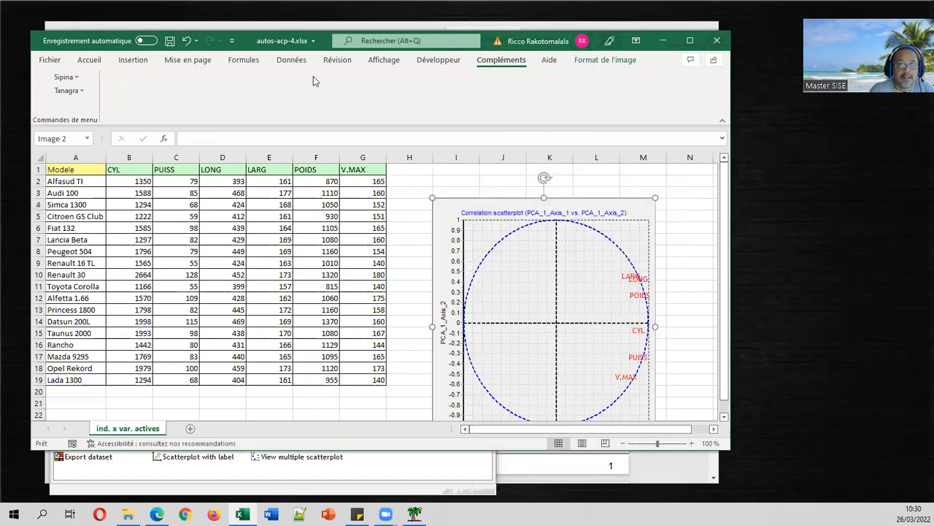
# Step: Draw an arrow from the correlation circle's origin toward the LARG and LONG labels, about 1.54 cm high and 3.07 cm wide
pyautogui.click(147, 61)
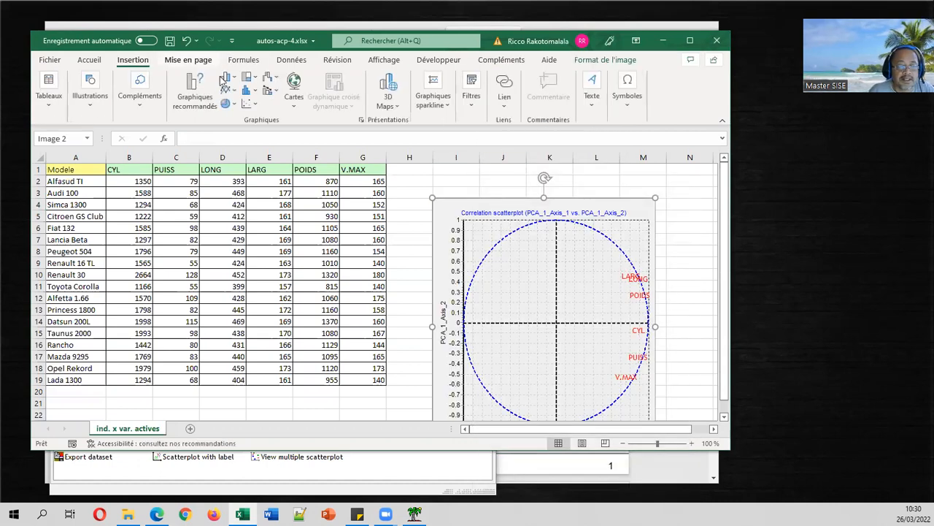
pyautogui.click(140, 91)
pyautogui.click(139, 91)
pyautogui.click(91, 102)
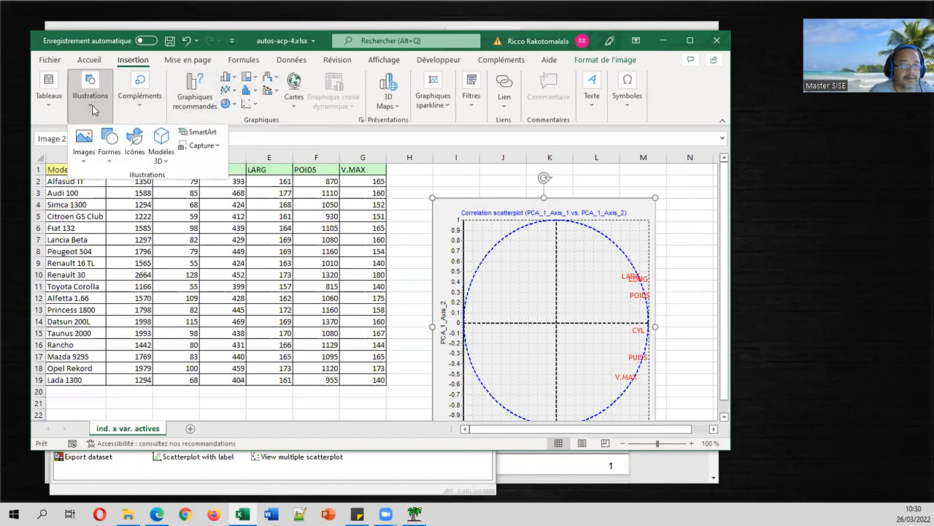
pyautogui.click(101, 164)
pyautogui.click(127, 191)
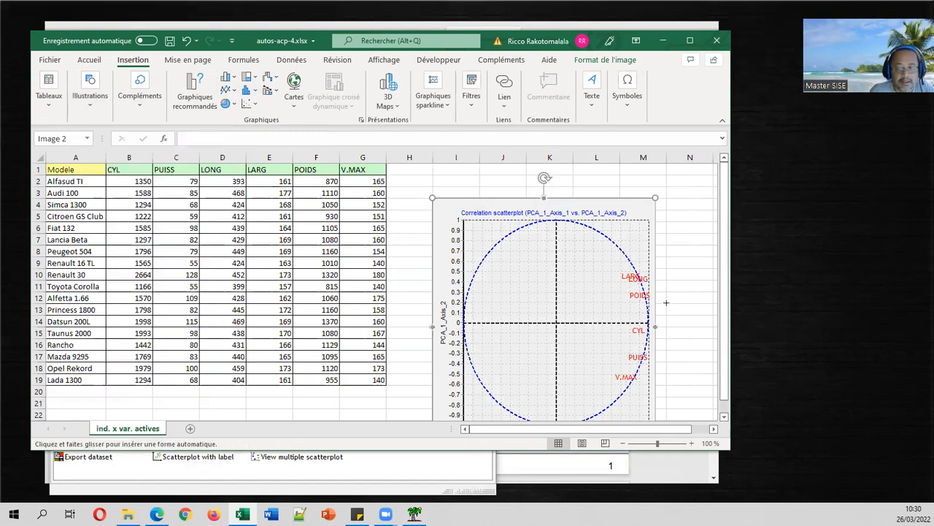
pyautogui.moveTo(557, 322); pyautogui.dragTo(625, 288)
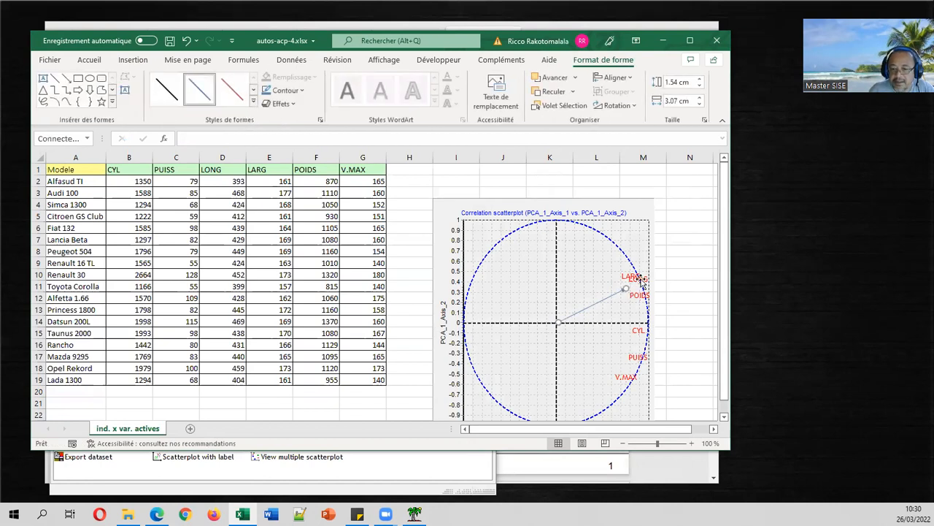
# Step: Duplicate the arrow, aim the copy from the origin at V.MAX, and redirect the first arrow toward LARG
pyautogui.click(684, 265)
pyautogui.click(608, 298)
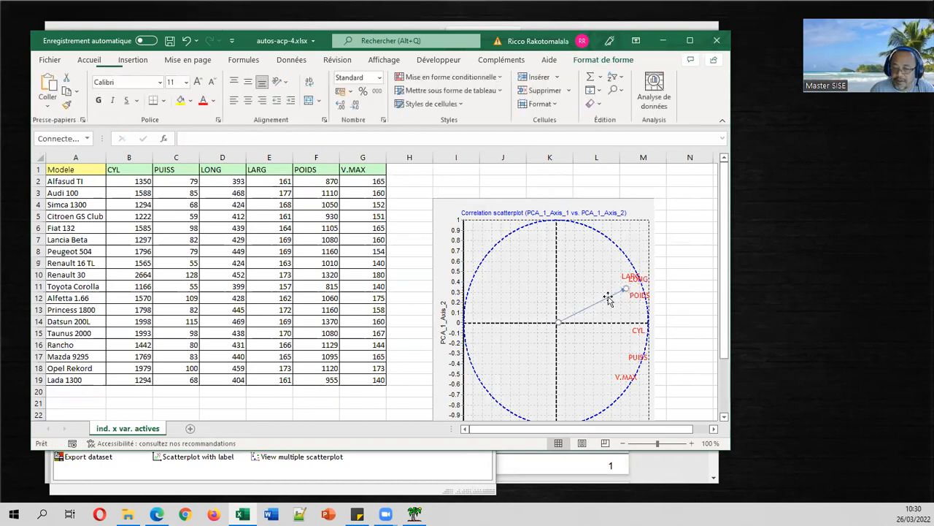
pyautogui.click(608, 298)
pyautogui.click(66, 77)
pyautogui.moveTo(558, 322); pyautogui.dragTo(613, 386)
pyautogui.moveTo(618, 289); pyautogui.dragTo(620, 278)
pyautogui.click(610, 384)
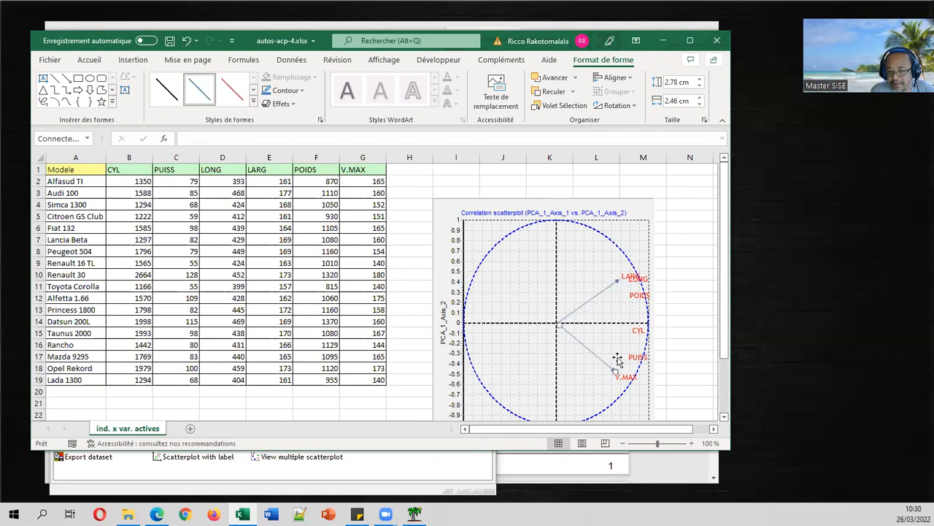
# Step: Steepen the upper arrow to about 2.41 cm high and 2.41 cm wide, ending just above LARG
pyautogui.click(617, 290)
pyautogui.click(617, 287)
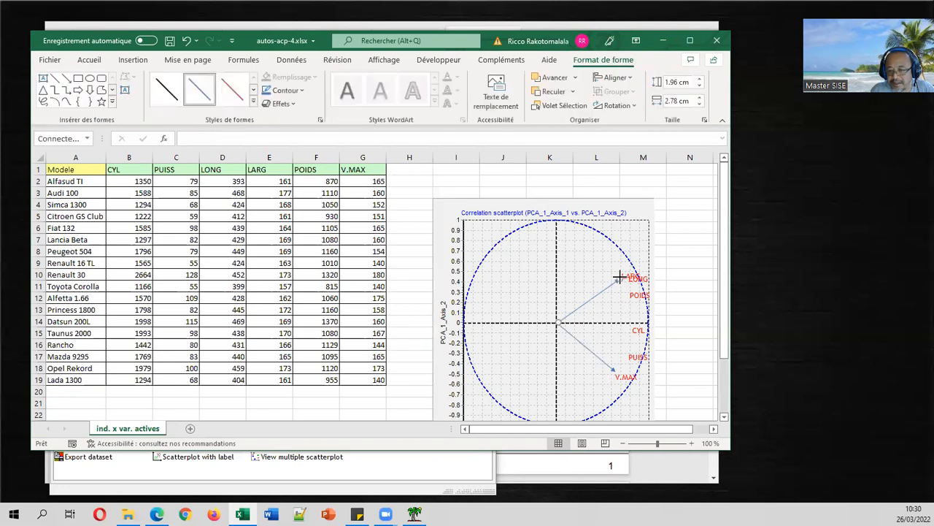
pyautogui.moveTo(613, 271); pyautogui.dragTo(611, 270)
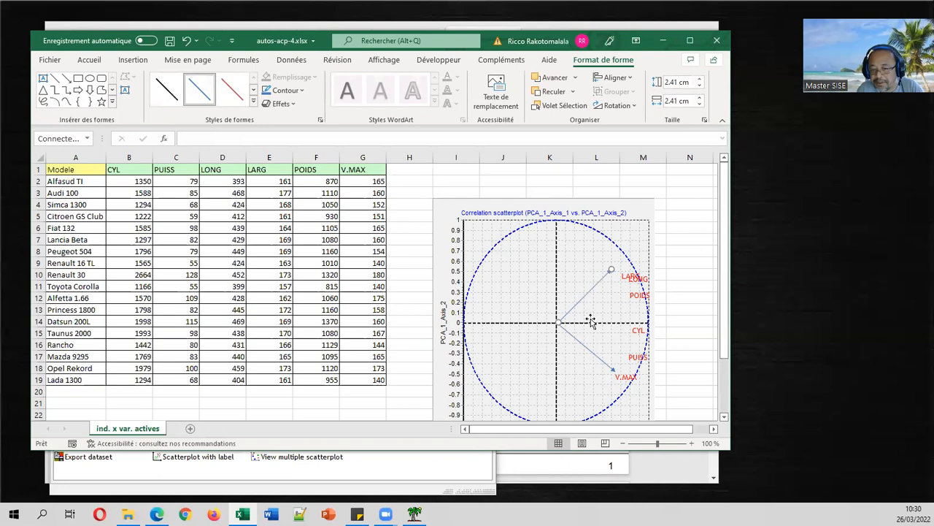
pyautogui.click(591, 322)
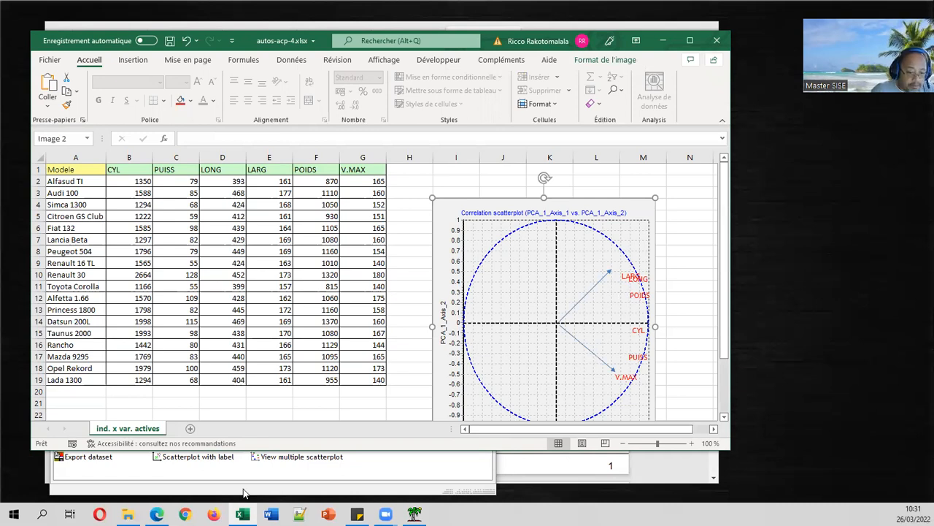
# Step: Switch to the ACP.pdf slides in Edge, go to page 39, and read the following slide on the VARIMAX rotation procedure
pyautogui.click(157, 514)
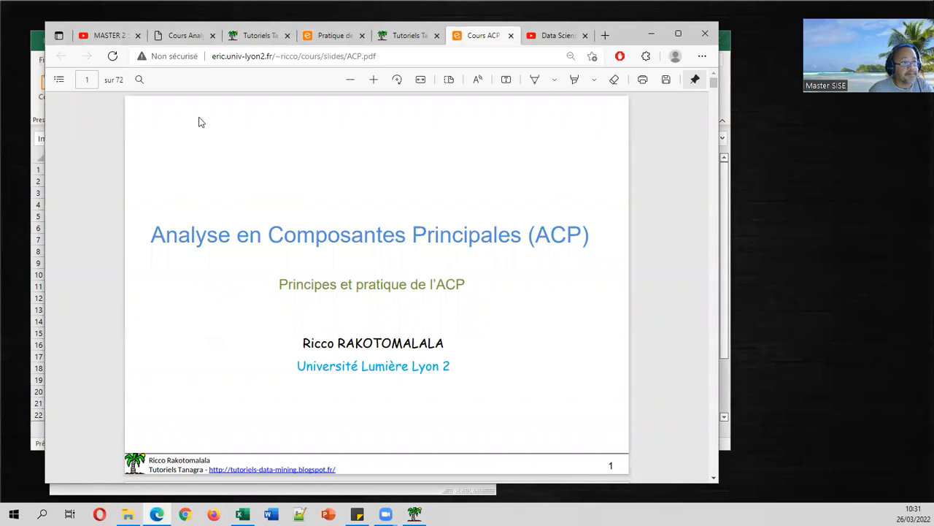
pyautogui.click(89, 79)
pyautogui.write('39')
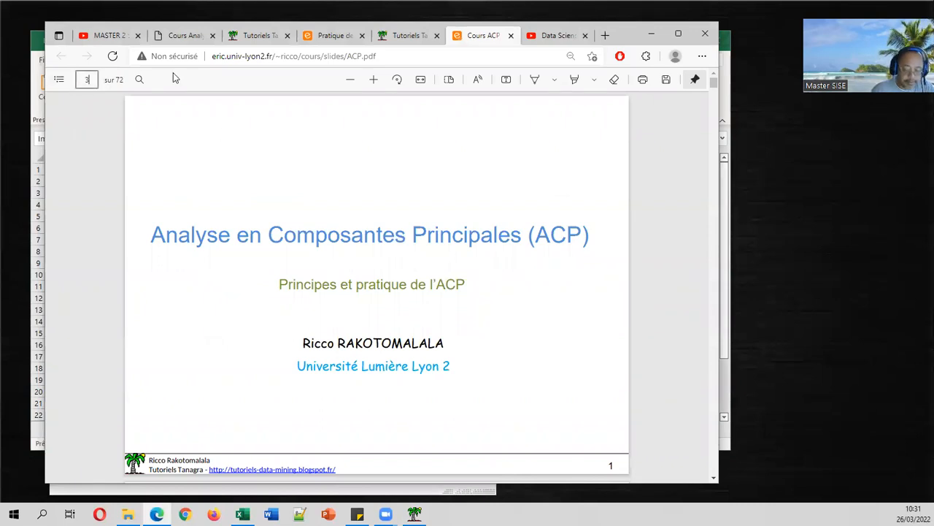
pyautogui.press('Return')
pyautogui.scroll(-4, 511, 263)
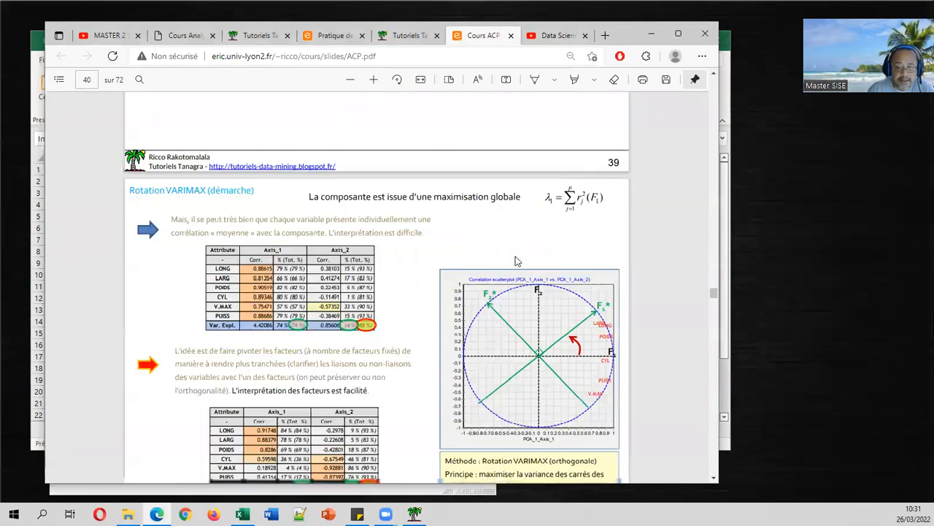
pyautogui.scroll(-1, 516, 260)
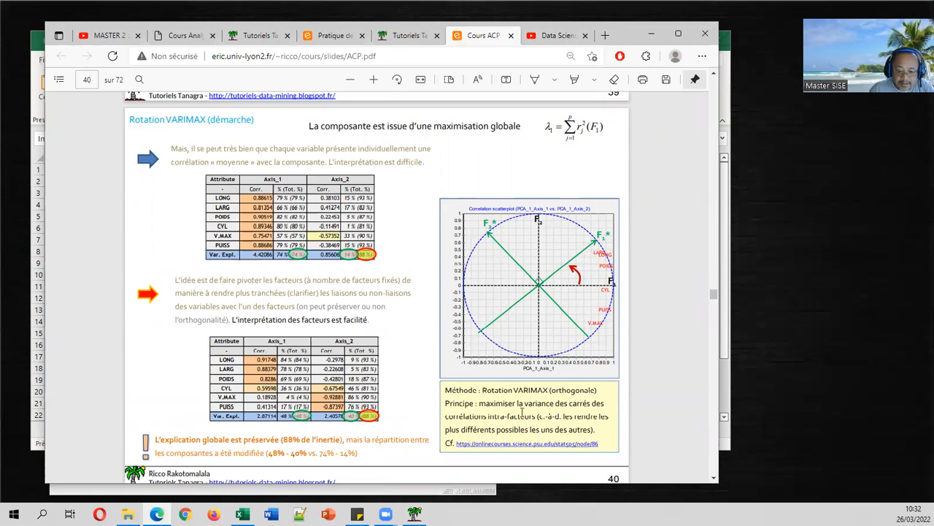
# Step: Switch back to Tanagra and add a Factor rotation component under Principal Component Analysis 1
pyautogui.click(414, 514)
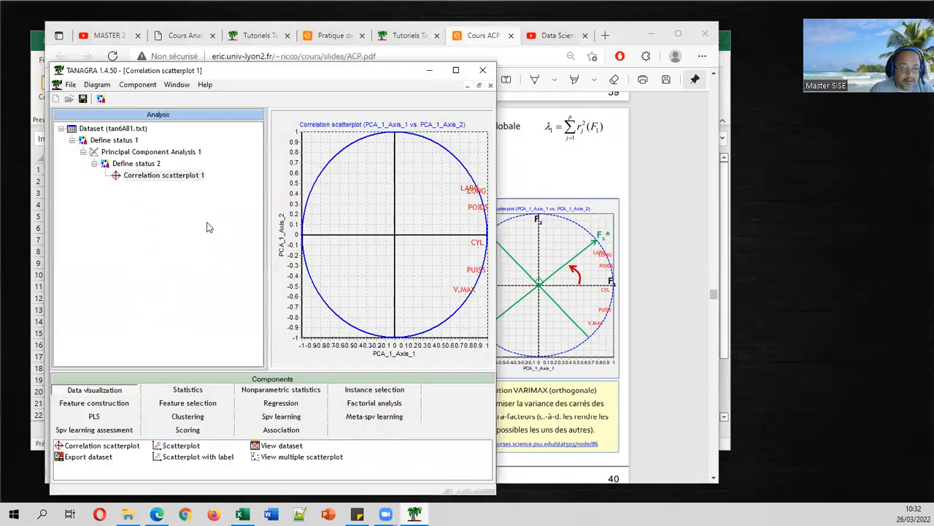
pyautogui.click(361, 405)
pyautogui.click(362, 460)
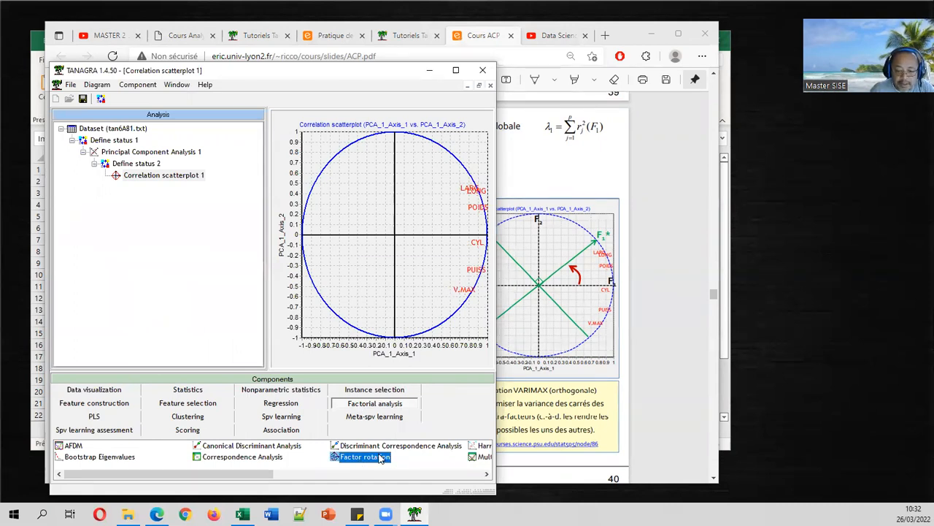
pyautogui.moveTo(369, 458)
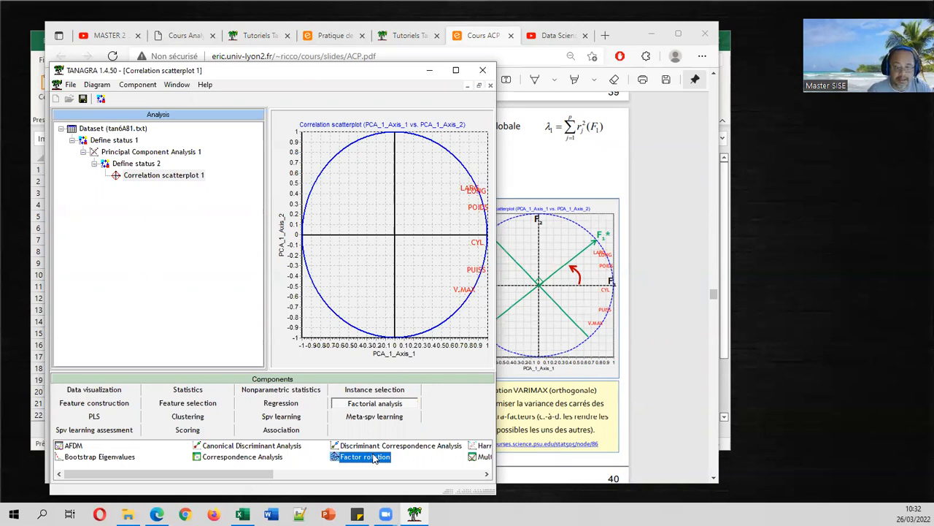
pyautogui.moveTo(371, 460); pyautogui.dragTo(155, 152)
# Step: Configure Factor rotation 1 to rotate 2 factors with the VARIMAX method, keeping variables sorted by loadings
pyautogui.rightClick(151, 189)
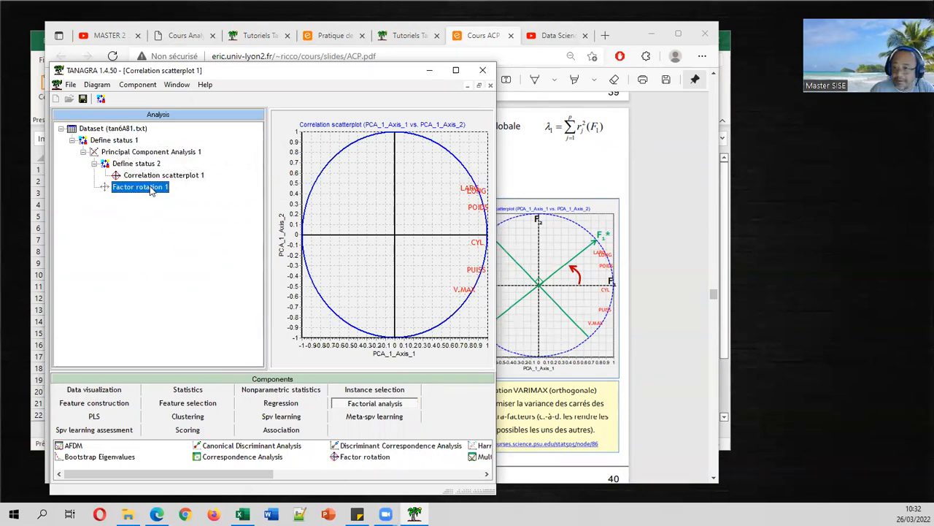
pyautogui.click(182, 193)
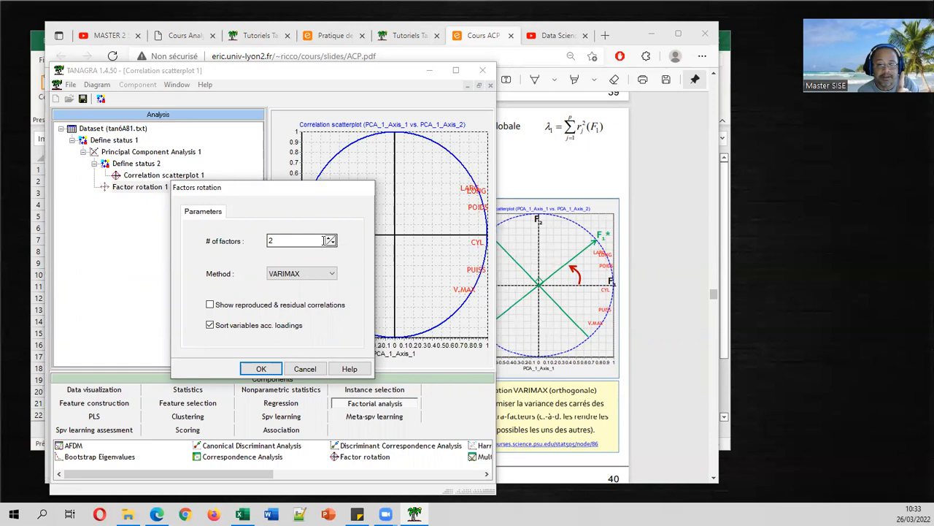
pyautogui.click(326, 274)
pyautogui.click(326, 275)
pyautogui.click(326, 274)
pyautogui.click(327, 275)
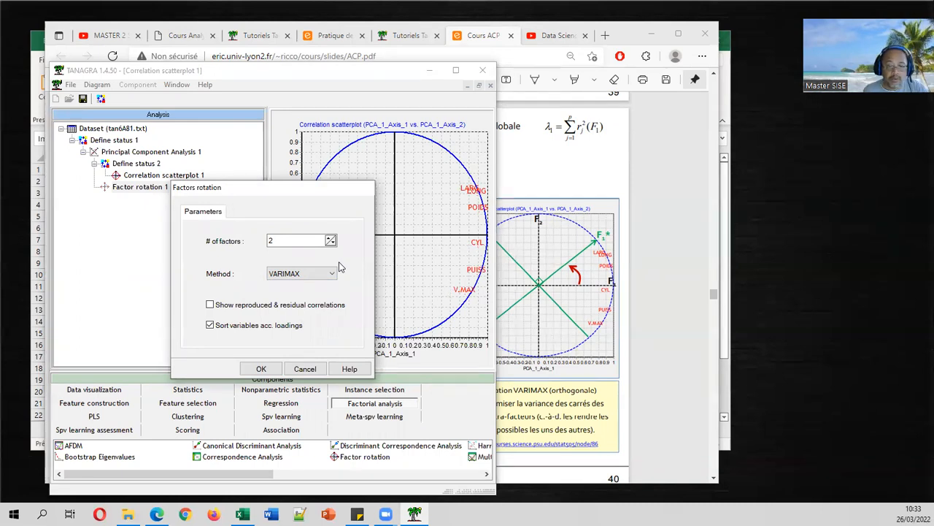
pyautogui.click(334, 272)
pyautogui.click(337, 270)
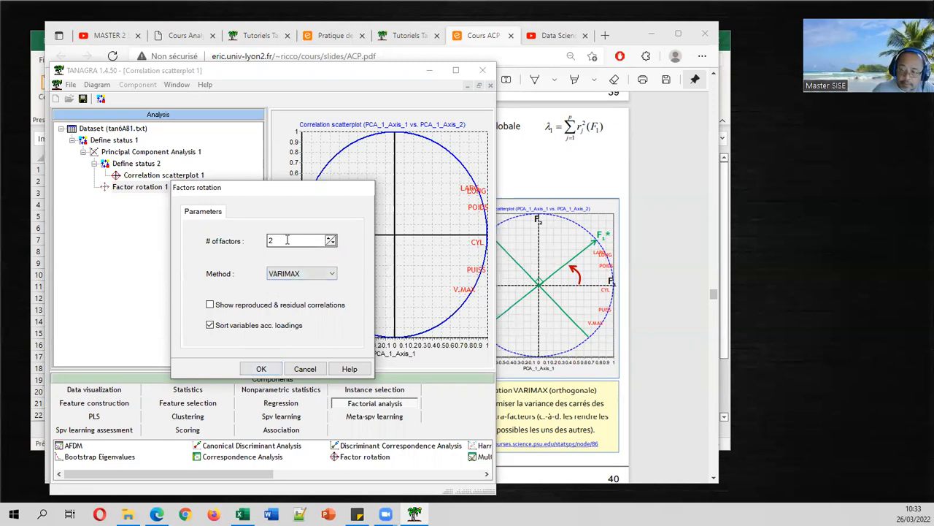
pyautogui.click(261, 369)
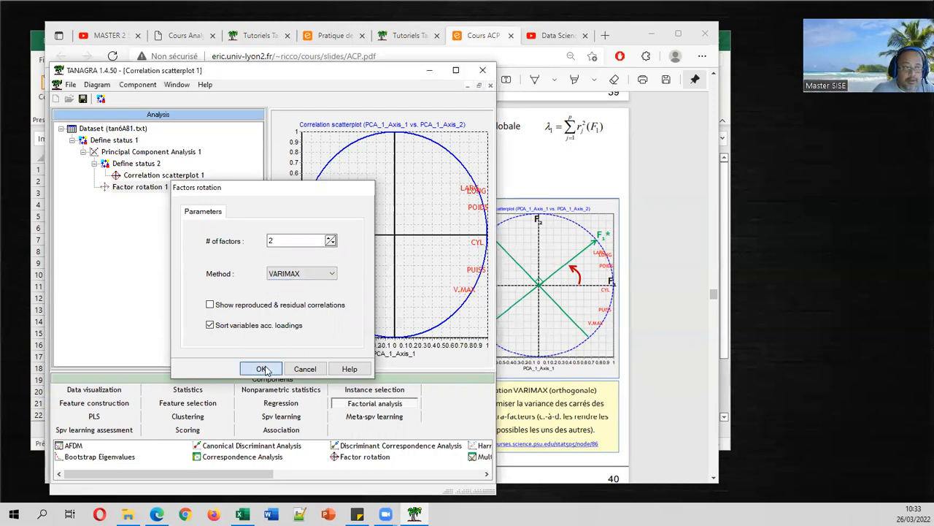
# Step: Run Factor rotation 1 to view its results and enlarge the Tanagra window to show both axes' loadings
pyautogui.doubleClick(144, 187)
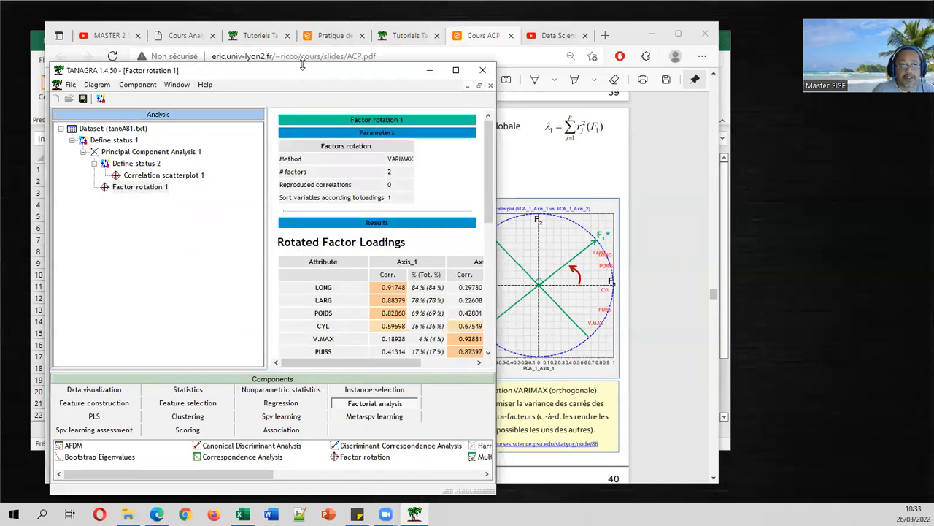
pyautogui.moveTo(302, 65); pyautogui.dragTo(302, 27)
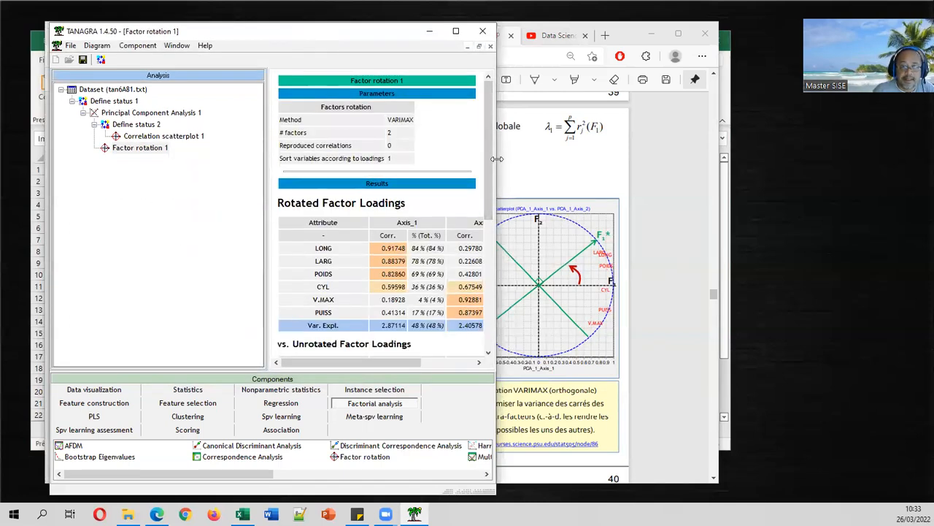
pyautogui.moveTo(497, 159); pyautogui.dragTo(599, 159)
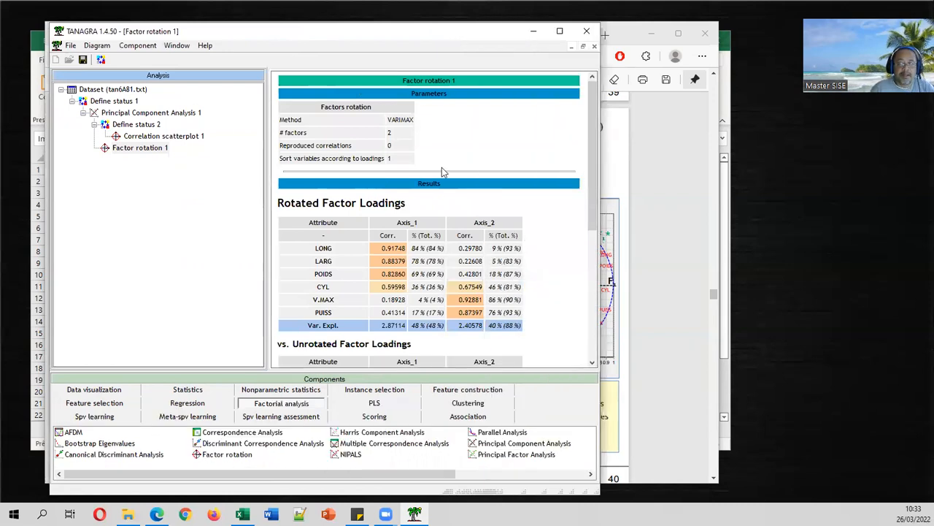
# Step: Copy the factor rotation results and paste them at A1 of sheet Feuil1 in the autos-acp-4.xlsx workbook in Excel
pyautogui.click(138, 45)
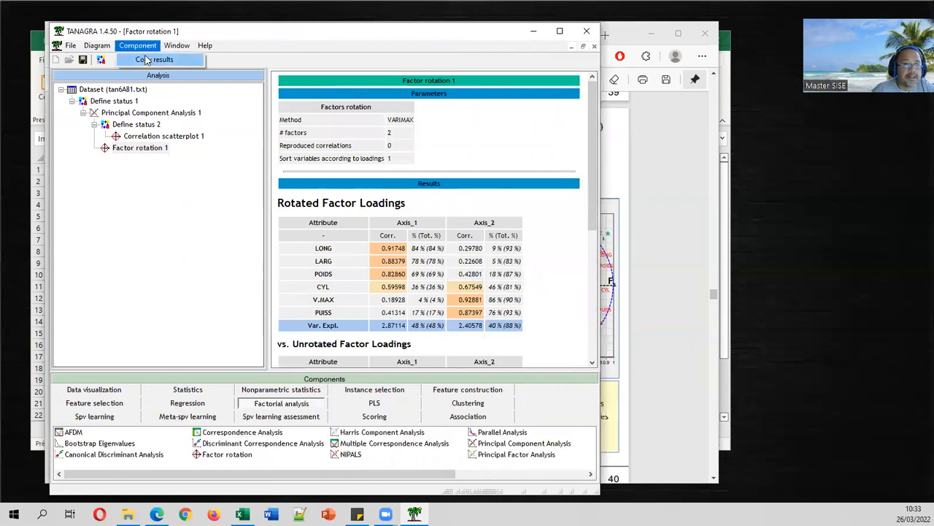
pyautogui.click(146, 62)
pyautogui.click(156, 514)
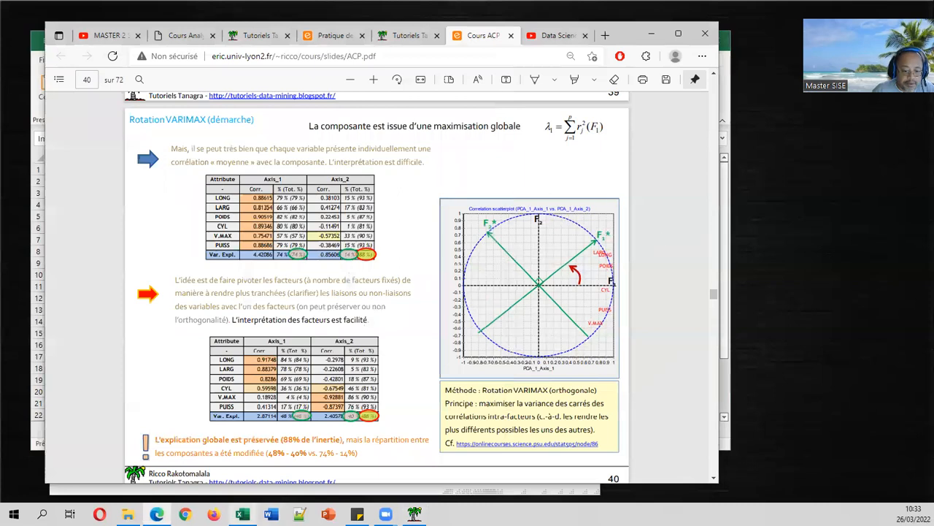
pyautogui.click(243, 513)
pyautogui.click(189, 427)
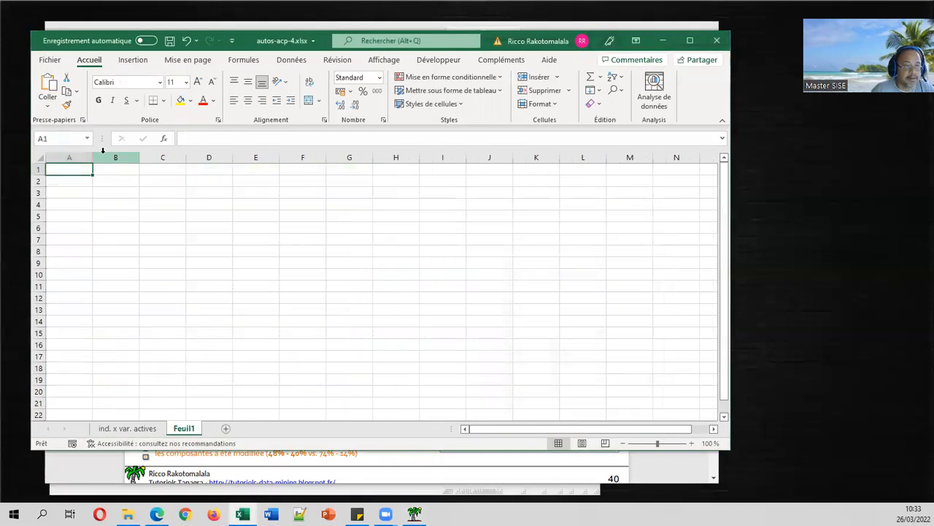
pyautogui.hotkey('ctrl', 'v')
# Step: Bring the rotated and unrotated loadings tables into view together and examine the unrotated table in A27:E35
pyautogui.click(150, 219)
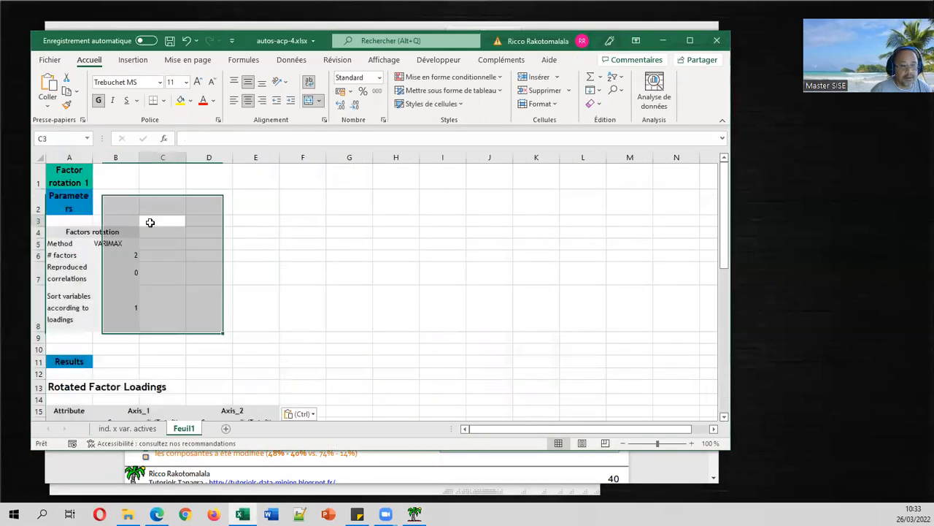
pyautogui.scroll(-4, 150, 225)
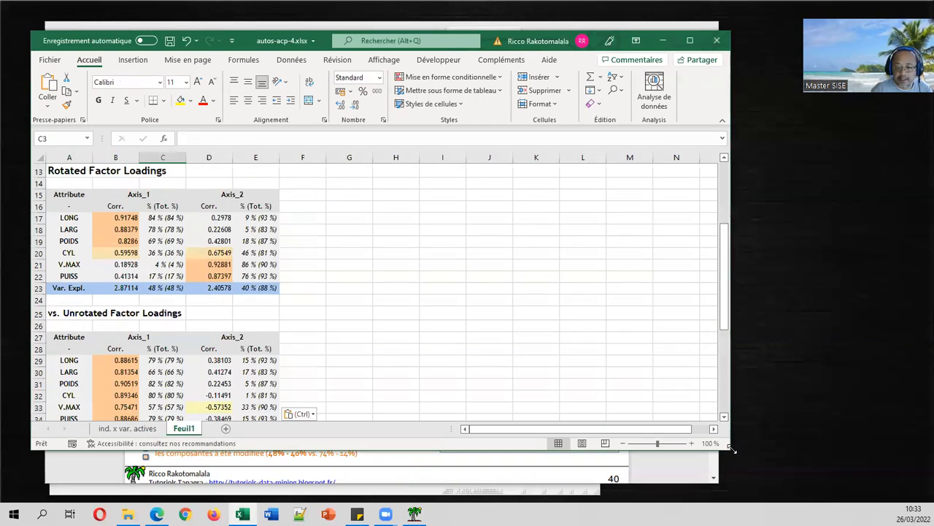
pyautogui.moveTo(732, 448); pyautogui.dragTo(698, 472)
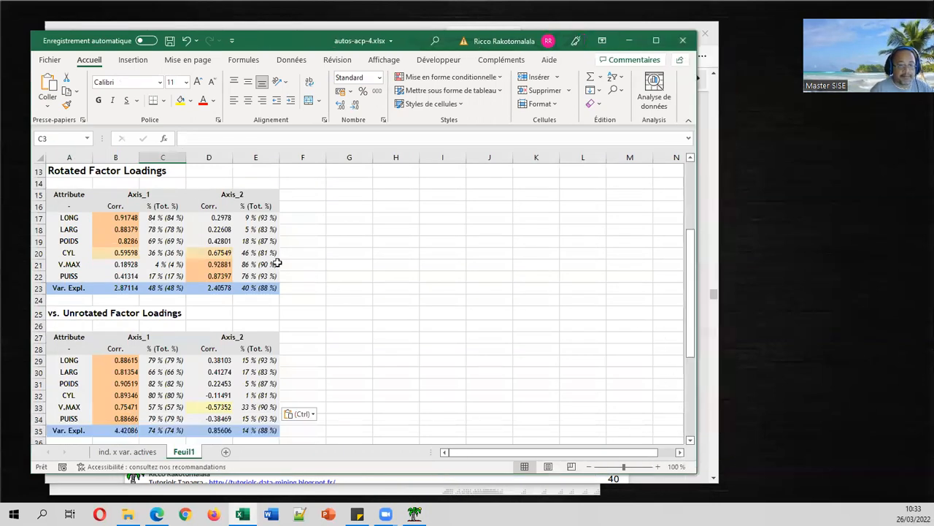
pyautogui.moveTo(66, 340); pyautogui.dragTo(268, 431)
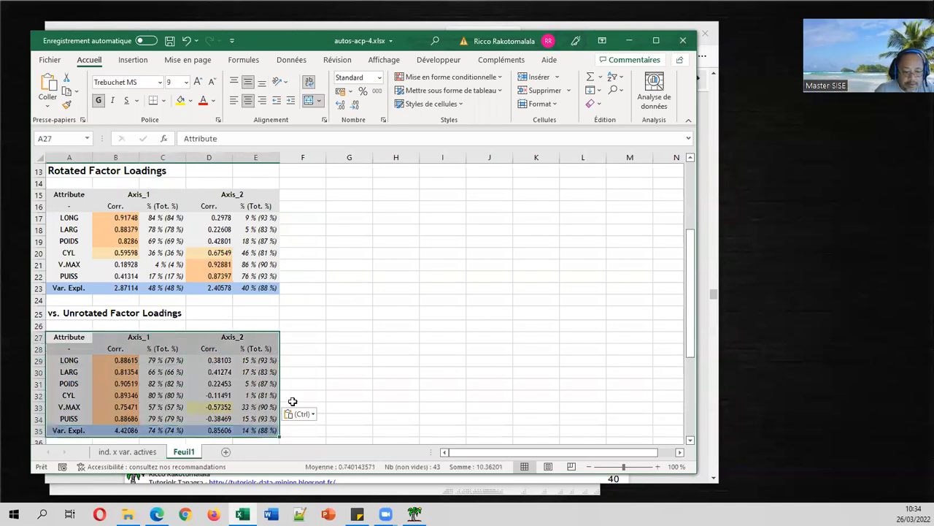
pyautogui.click(340, 331)
# Step: Fill the Axis_2 explained-variance percentage cells E35 and E23 with standard red in the unrotated and rotated tables
pyautogui.click(267, 430)
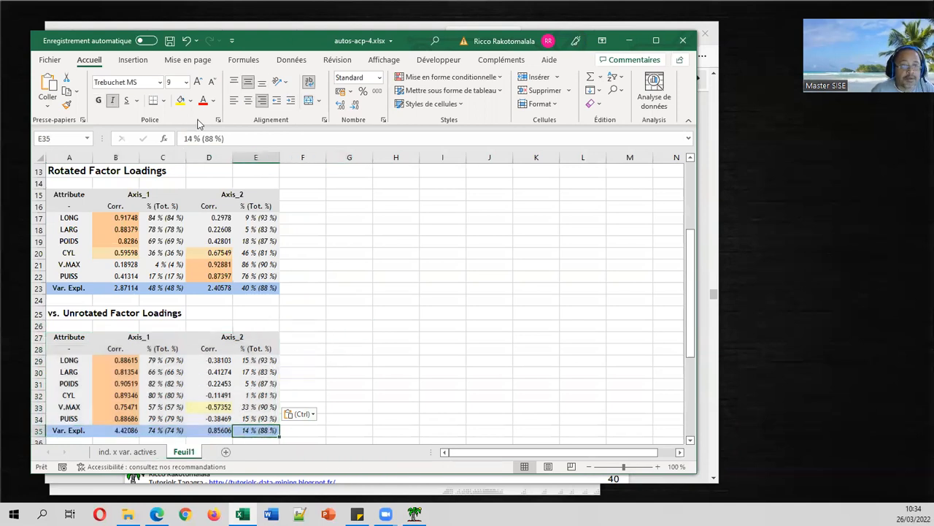
pyautogui.click(190, 101)
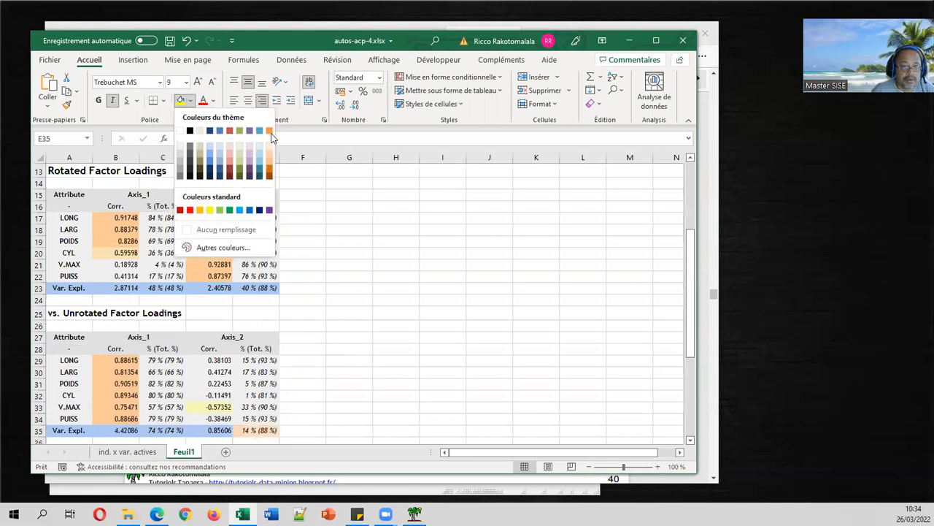
pyautogui.click(191, 211)
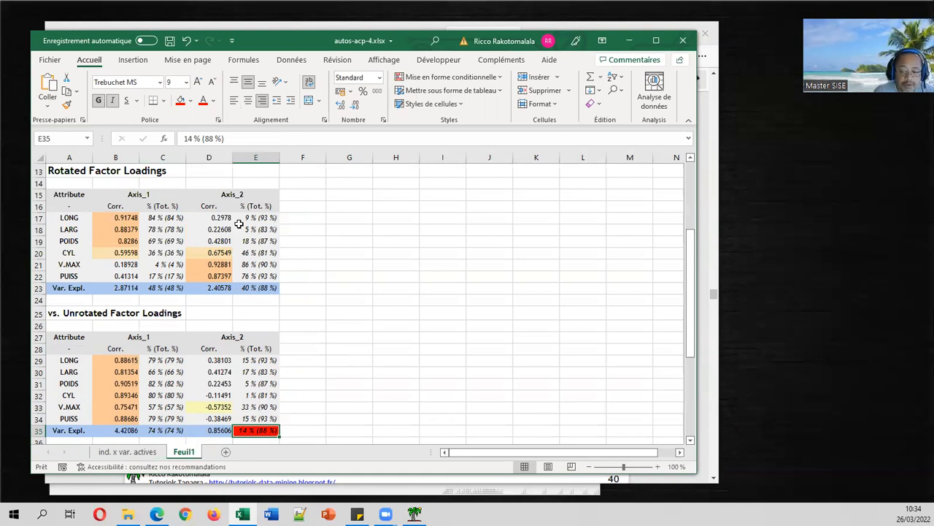
pyautogui.click(255, 287)
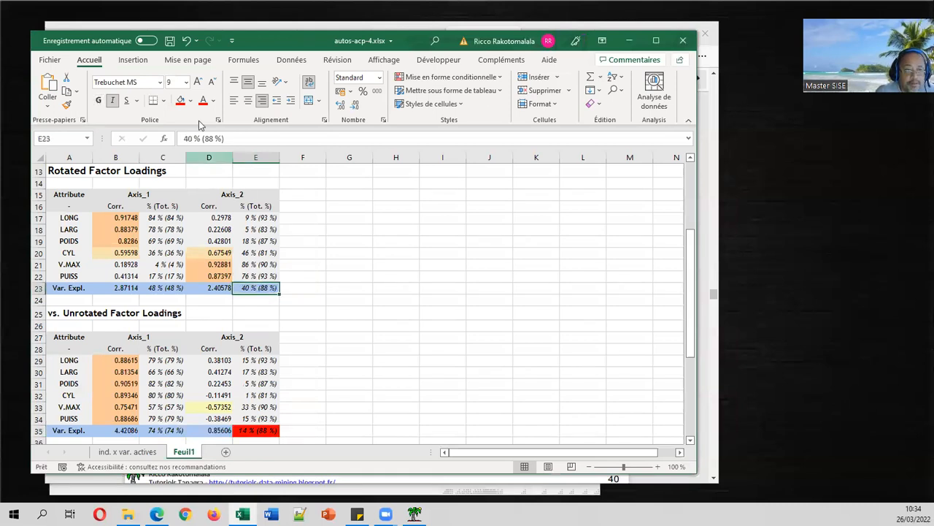
pyautogui.click(182, 100)
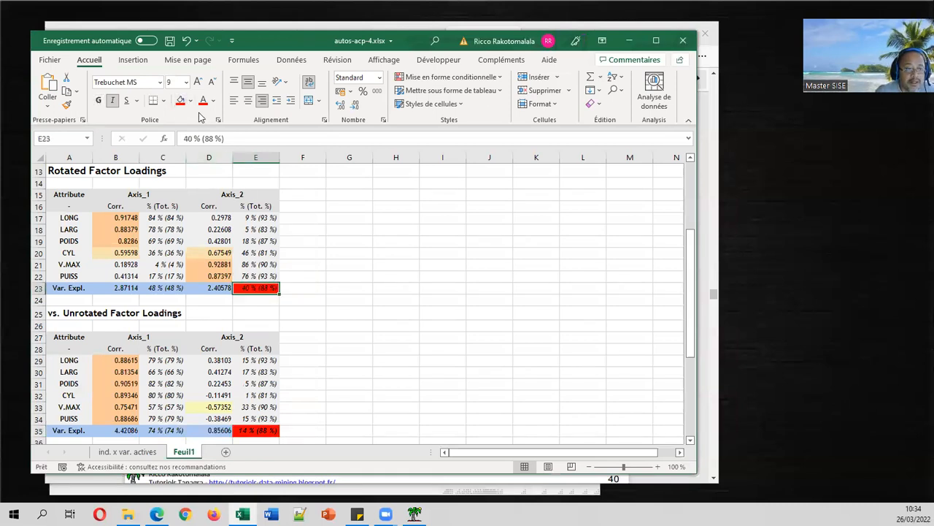
pyautogui.click(301, 226)
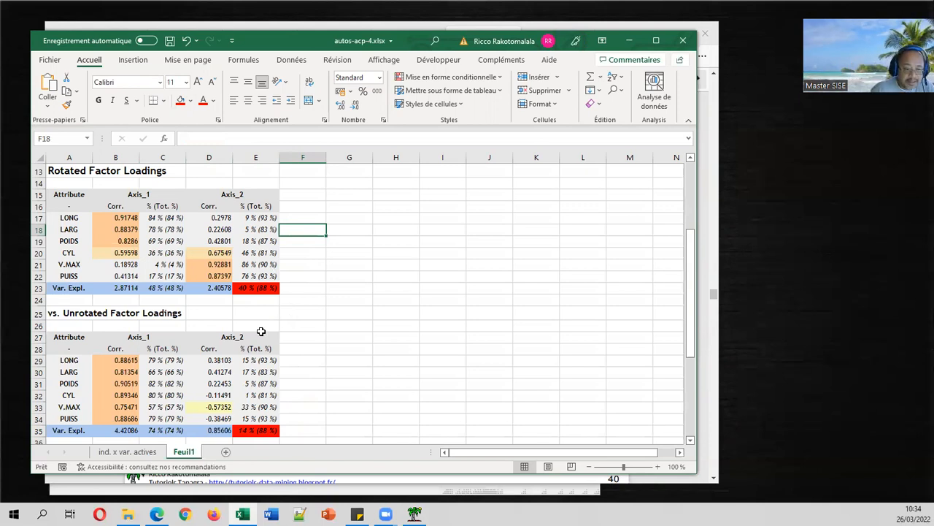
# Step: Colour the text of the Axis_1 explained-variance percentage cells C35 and C23 red
pyautogui.click(151, 431)
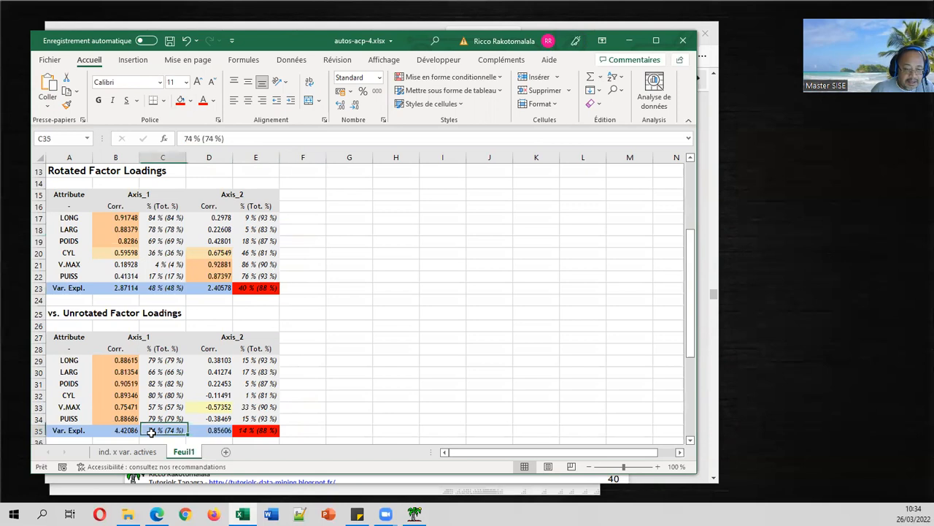
pyautogui.click(204, 102)
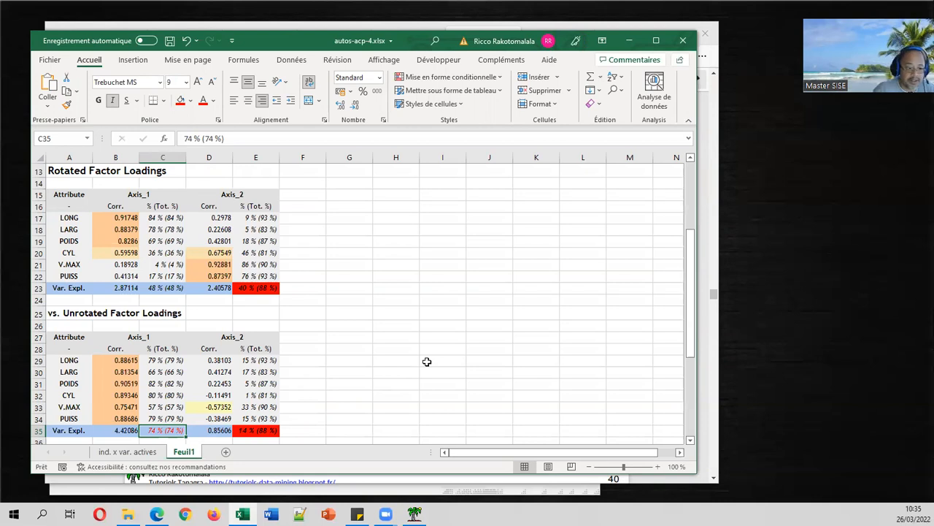
pyautogui.click(241, 370)
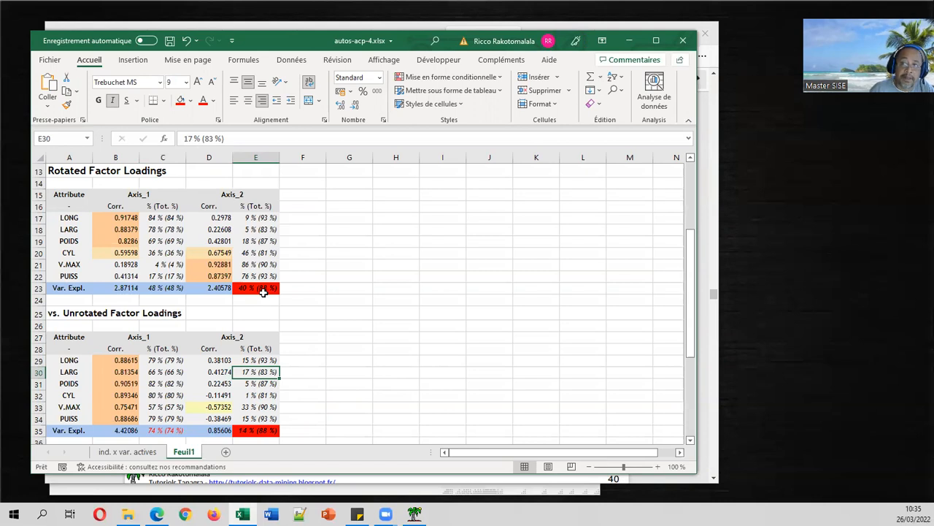
pyautogui.click(157, 291)
pyautogui.click(203, 101)
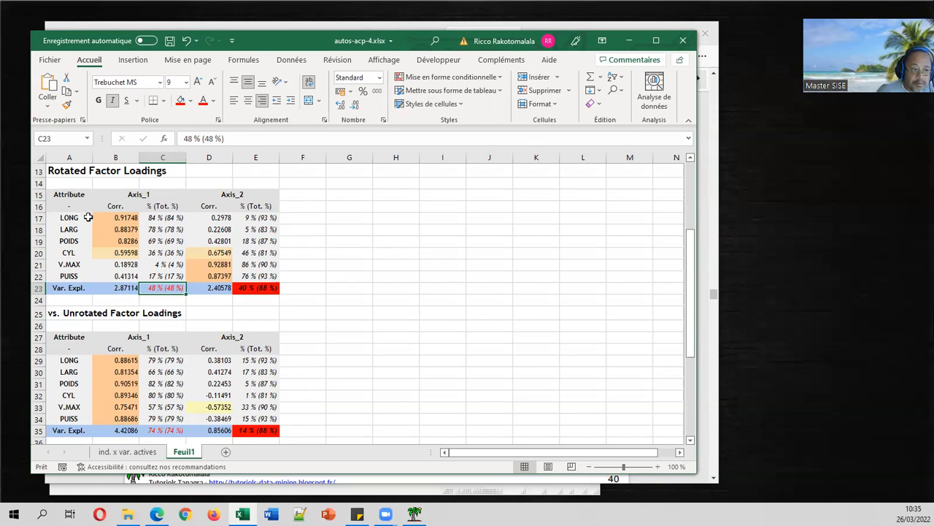
# Step: Examine the rotated loadings of LONG, LARG and POIDS on Axis_1, V.MAX and PUISS on Axis_2, and the CYL row
pyautogui.moveTo(88, 217); pyautogui.dragTo(129, 241)
pyautogui.click(349, 220)
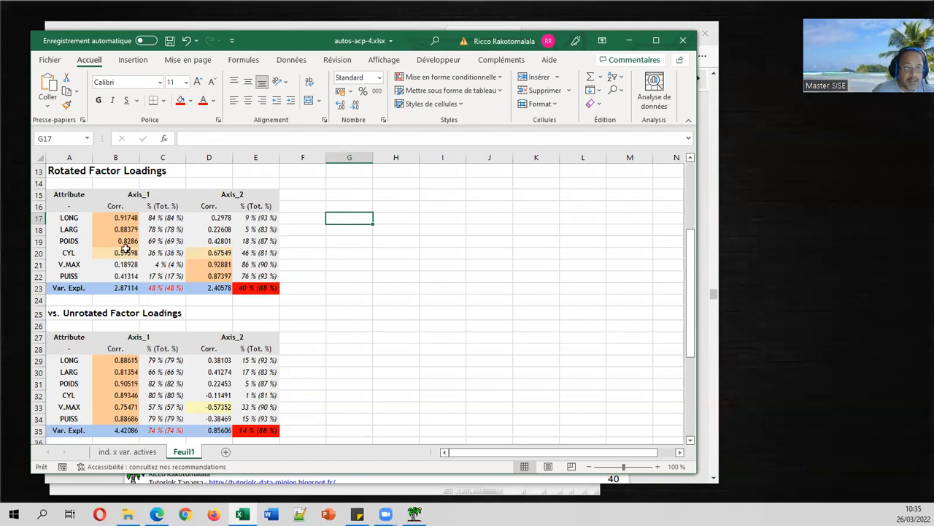
pyautogui.click(208, 264)
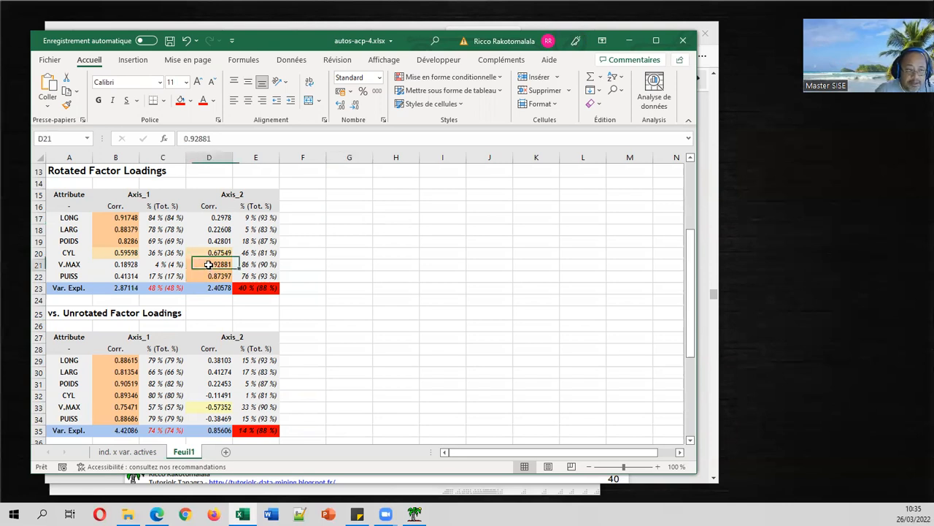
pyautogui.click(360, 264)
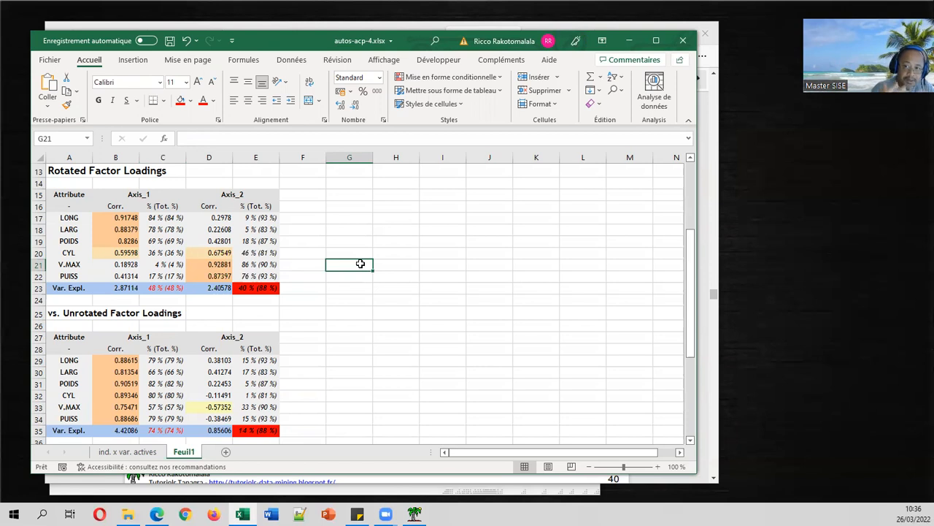
pyautogui.moveTo(83, 217); pyautogui.dragTo(109, 245)
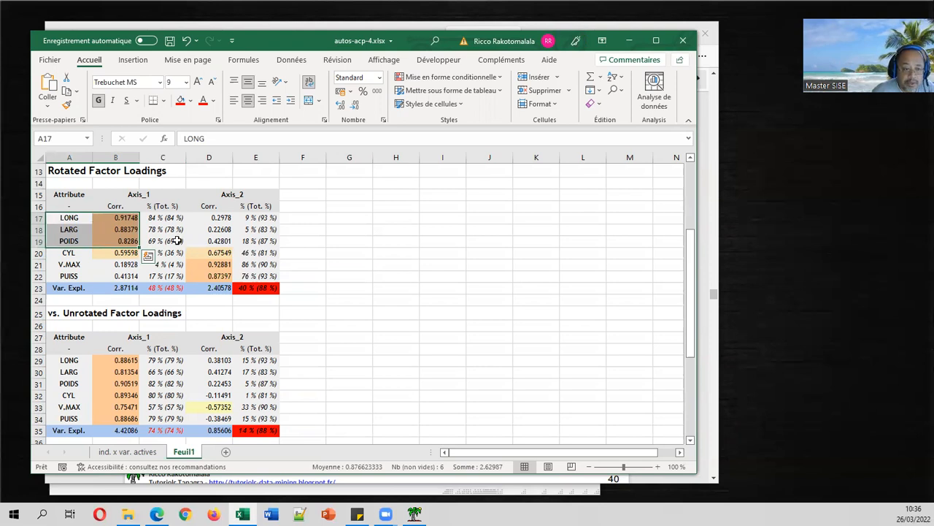
pyautogui.moveTo(204, 266); pyautogui.dragTo(207, 278)
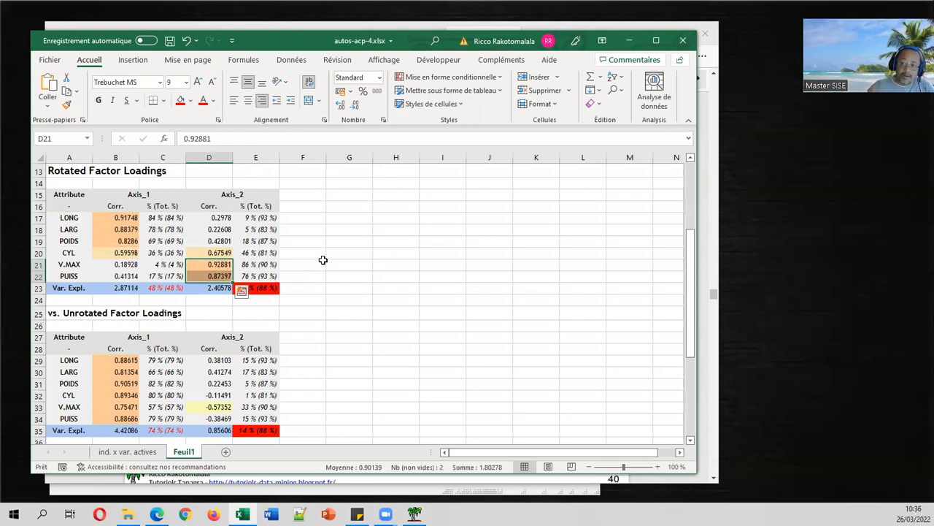
pyautogui.moveTo(69, 253); pyautogui.dragTo(256, 252)
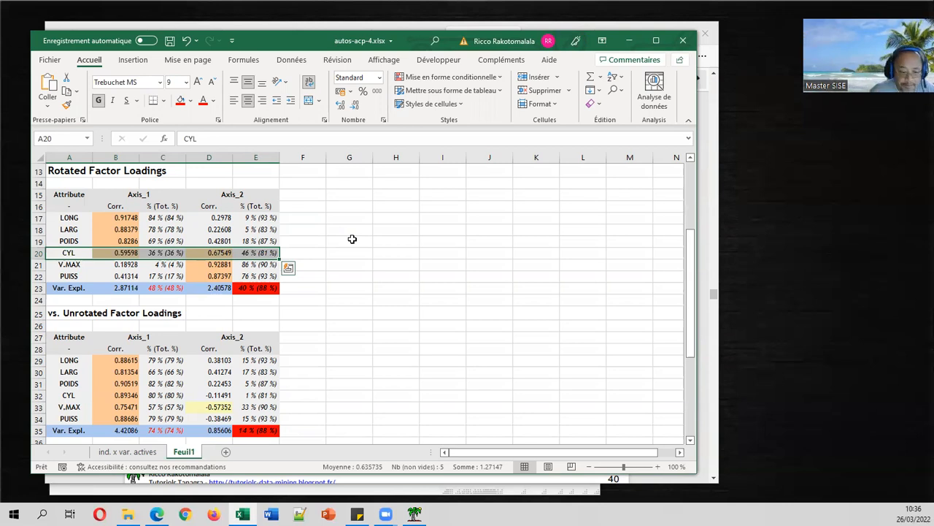
# Step: Switch back to Tanagra and copy the Define status 2 branch with its correlation scatterplot under Factor rotation 1
pyautogui.click(414, 514)
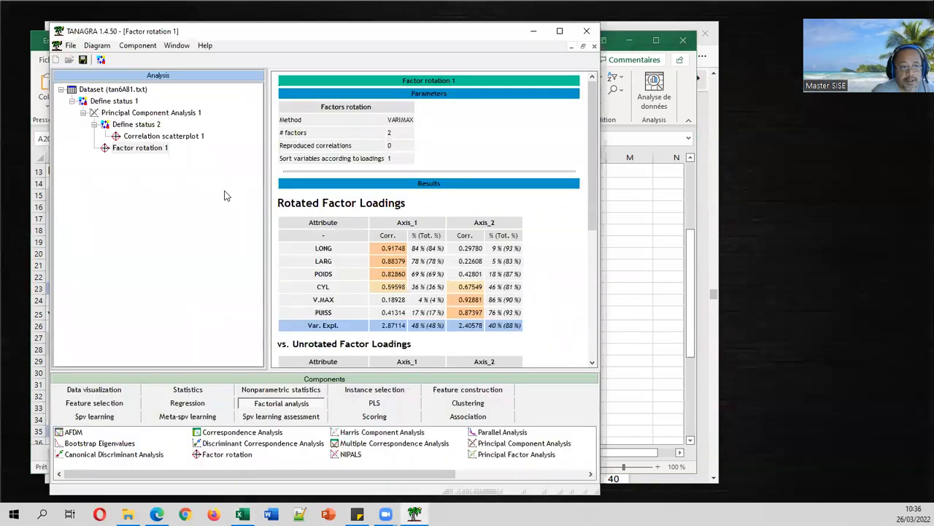
pyautogui.moveTo(142, 126); pyautogui.dragTo(148, 156)
# Step: Set FR_1_Axis_1 and FR_1_Axis_2 as the target attributes of Define status 3
pyautogui.rightClick(175, 161)
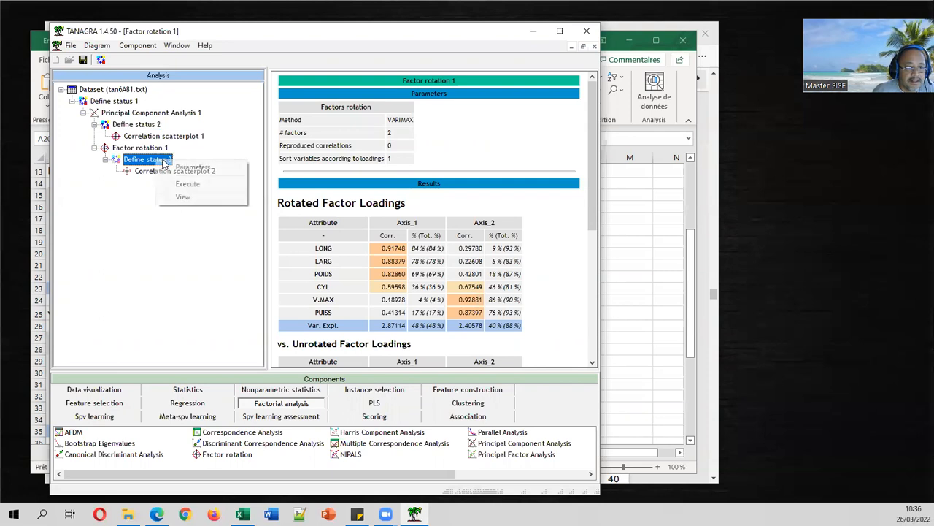
pyautogui.click(181, 168)
pyautogui.click(349, 198)
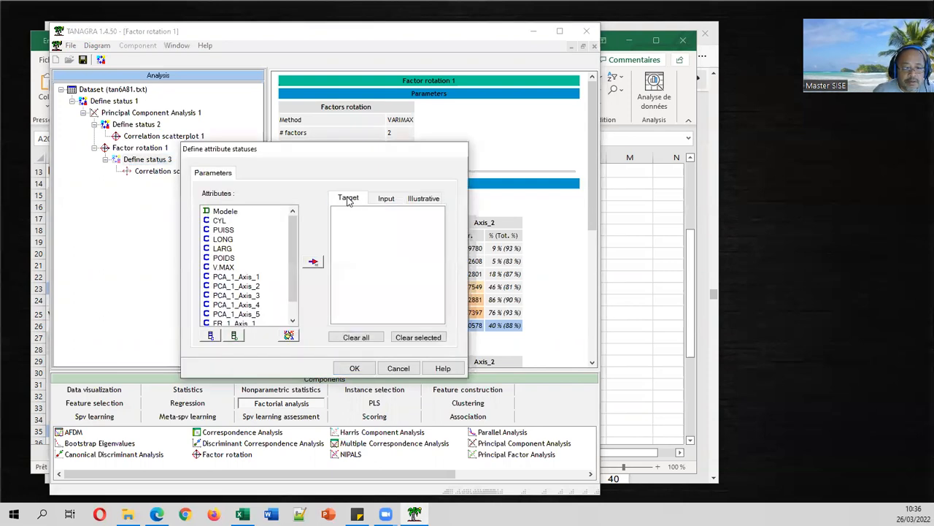
pyautogui.moveTo(292, 293); pyautogui.dragTo(292, 307)
pyautogui.click(233, 304)
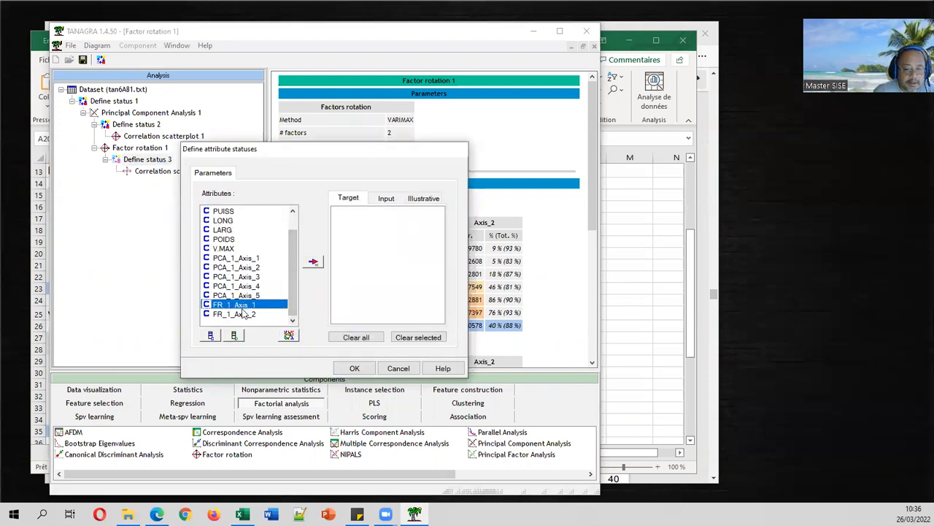
pyautogui.keyDown('shift'); pyautogui.click(233, 314); pyautogui.keyUp('shift')
pyautogui.click(313, 261)
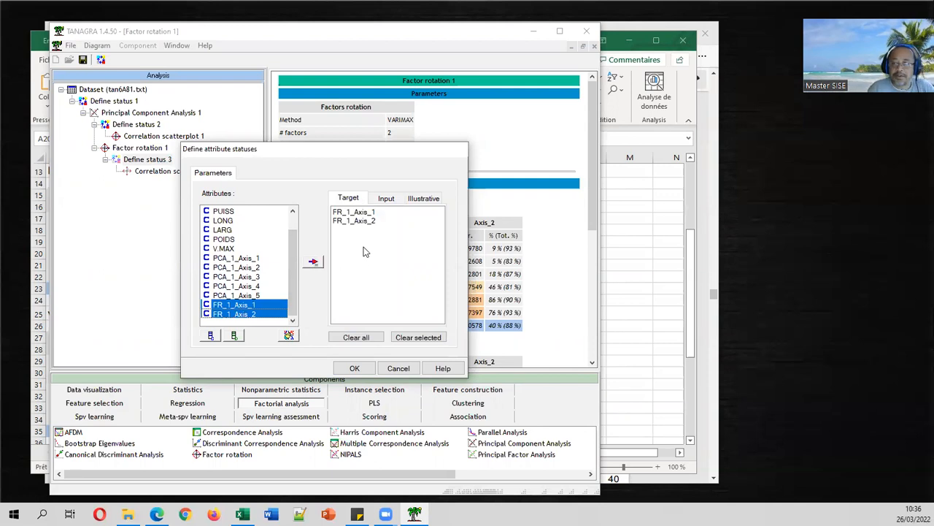
# Step: Assign CYL through V.MAX as inputs of Define status 3, then display Correlation scatterplot 2 in a narrower window so its circle looks rounder
pyautogui.click(386, 198)
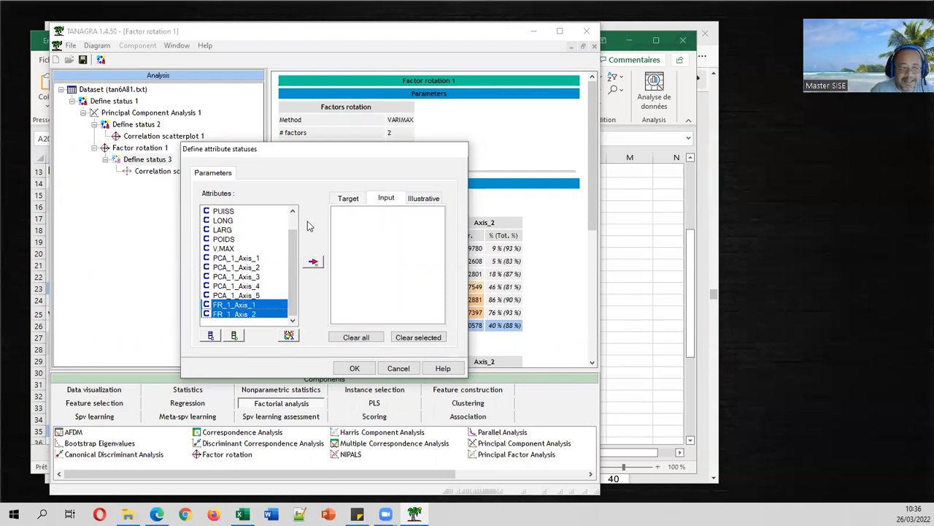
pyautogui.click(292, 211)
pyautogui.moveTo(238, 212); pyautogui.dragTo(234, 258)
pyautogui.click(314, 262)
pyautogui.click(355, 368)
pyautogui.doubleClick(178, 176)
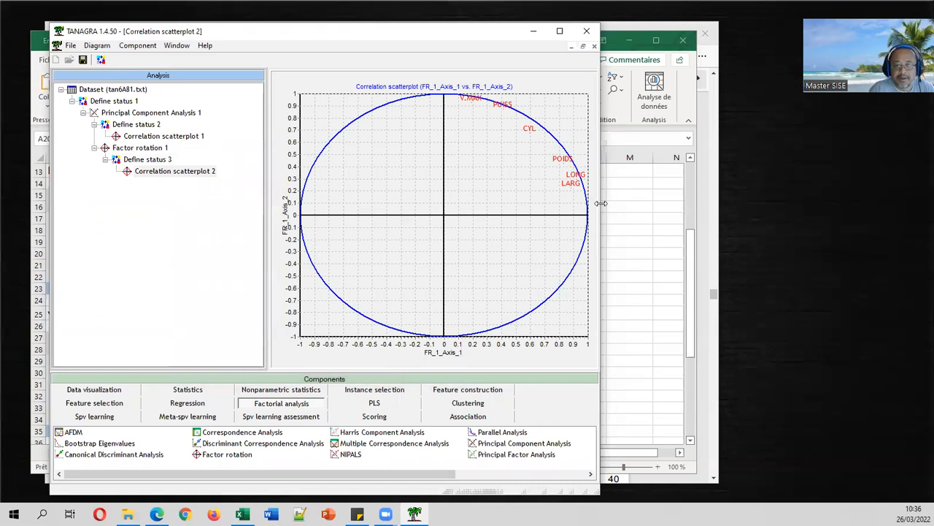
pyautogui.moveTo(601, 203); pyautogui.dragTo(531, 213)
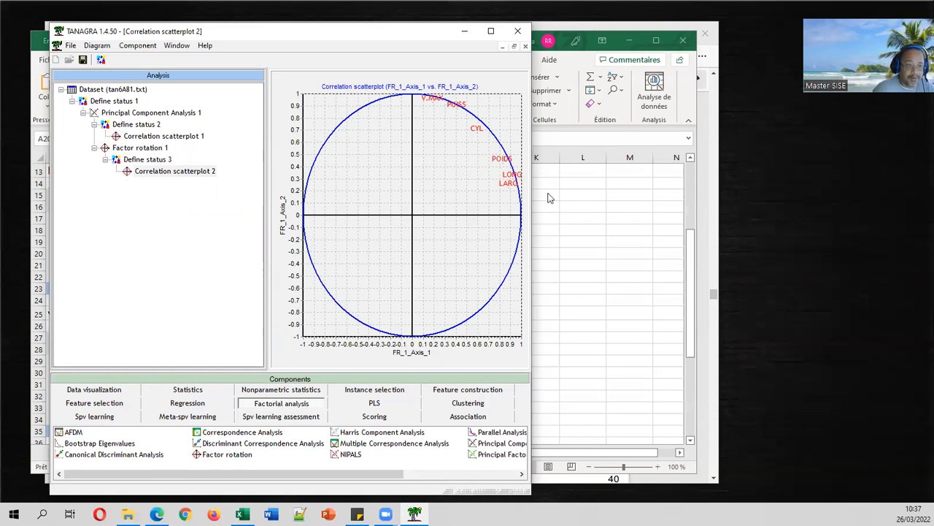
# Step: Add a Scatterplot with label component under Factor rotation 1 and display it
pyautogui.click(113, 393)
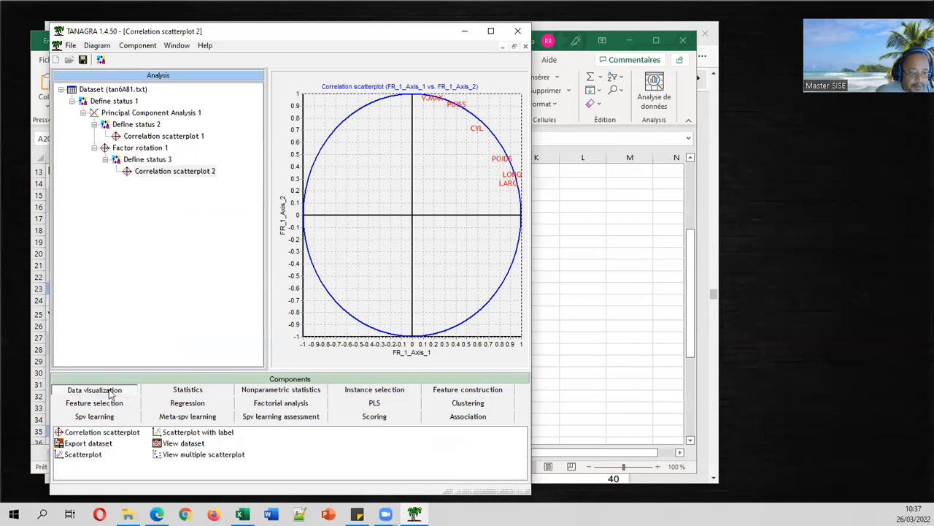
pyautogui.moveTo(190, 437); pyautogui.dragTo(161, 157)
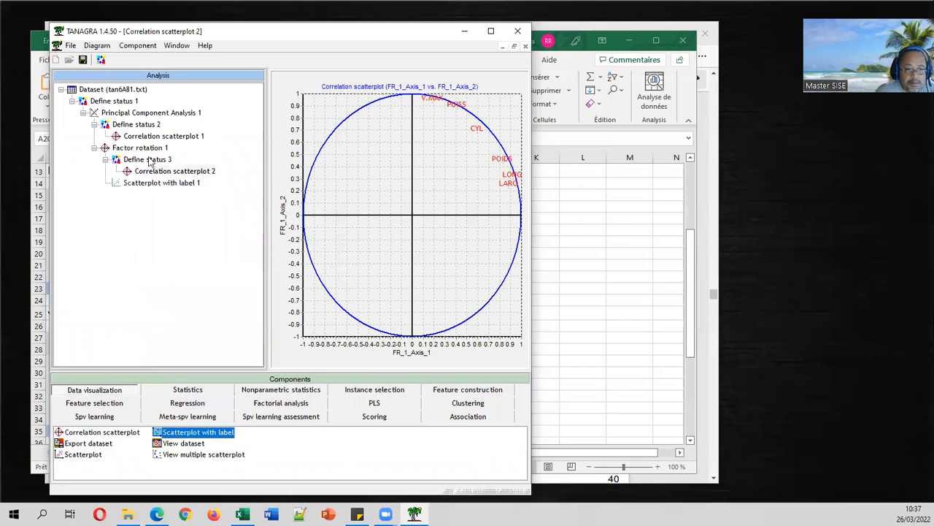
pyautogui.rightClick(161, 183)
pyautogui.click(187, 221)
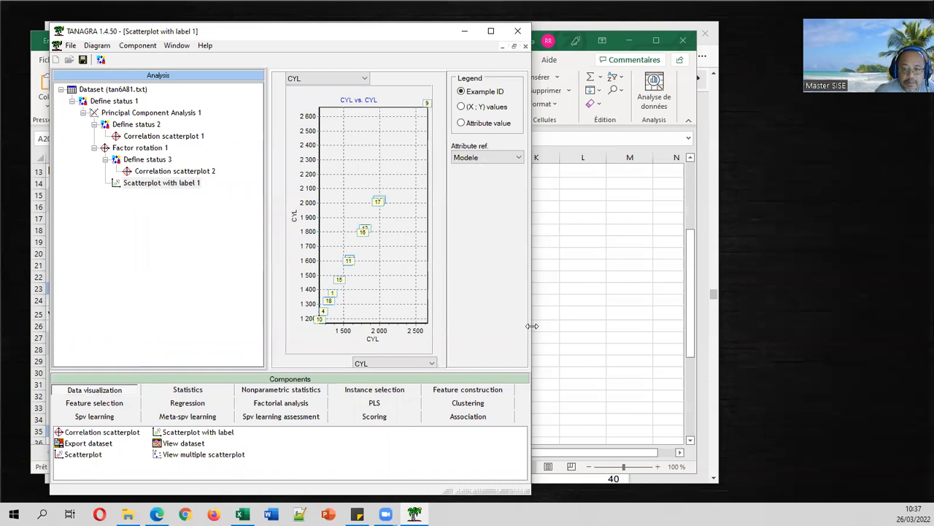
# Step: Plot FR_1_Axis_1 horizontally against FR_1_Axis_2 vertically in a wider window, labelling the points with the Modele attribute value
pyautogui.moveTo(532, 325); pyautogui.dragTo(734, 336)
pyautogui.click(599, 363)
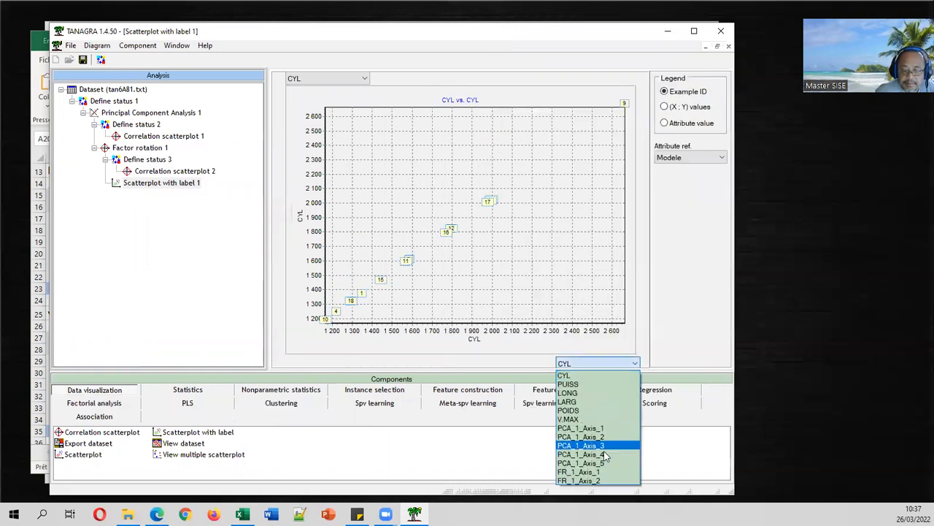
pyautogui.click(584, 471)
pyautogui.click(358, 78)
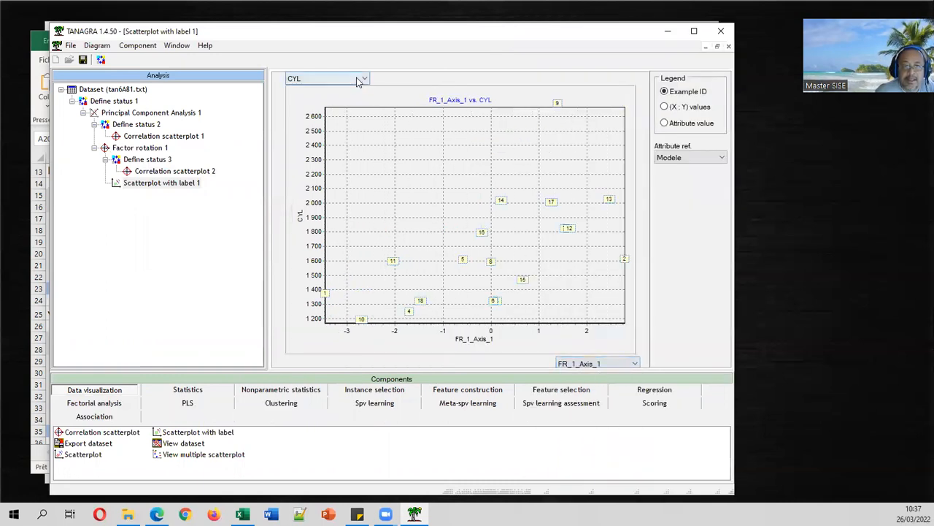
pyautogui.click(308, 195)
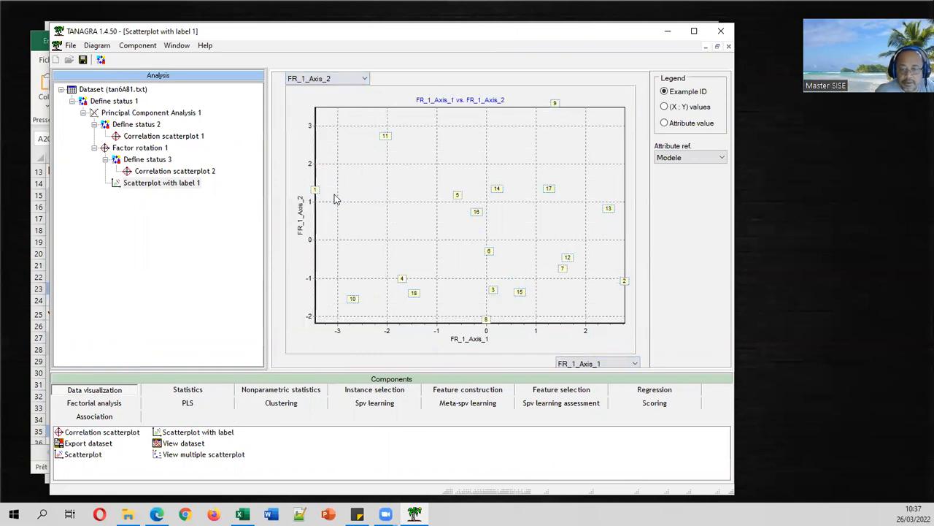
pyautogui.click(678, 124)
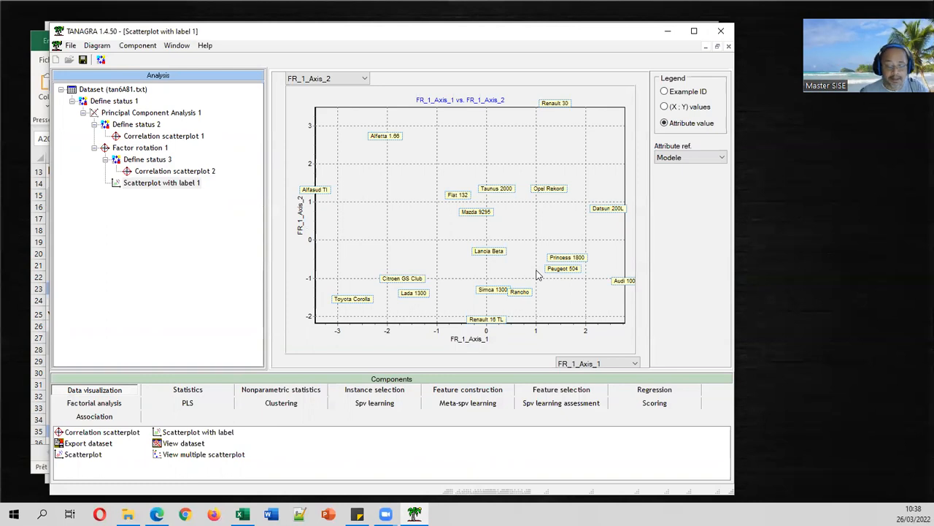
# Step: Switch to Excel and compare the rotated explained-variance percentages and the LONG, LARG and POIDS loadings on Axis_1 with Tanagra's labelled scatterplot
pyautogui.click(242, 514)
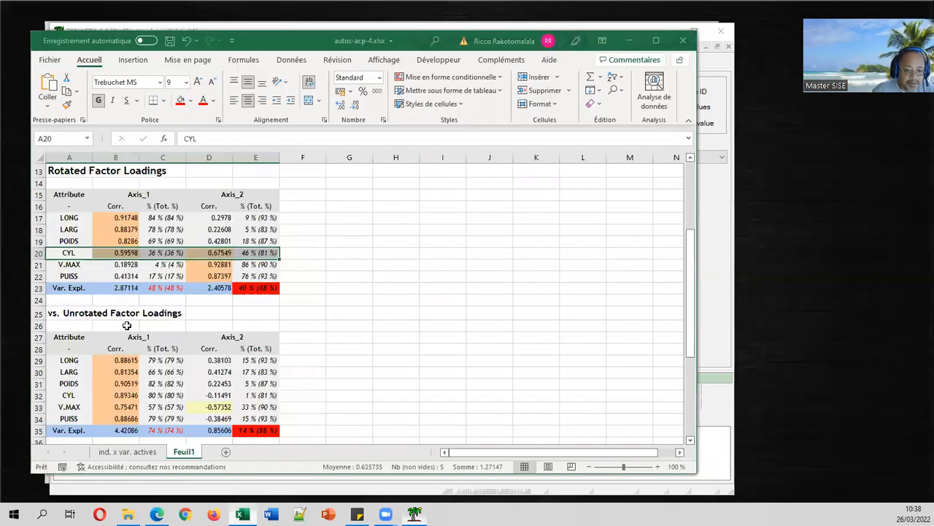
pyautogui.click(282, 329)
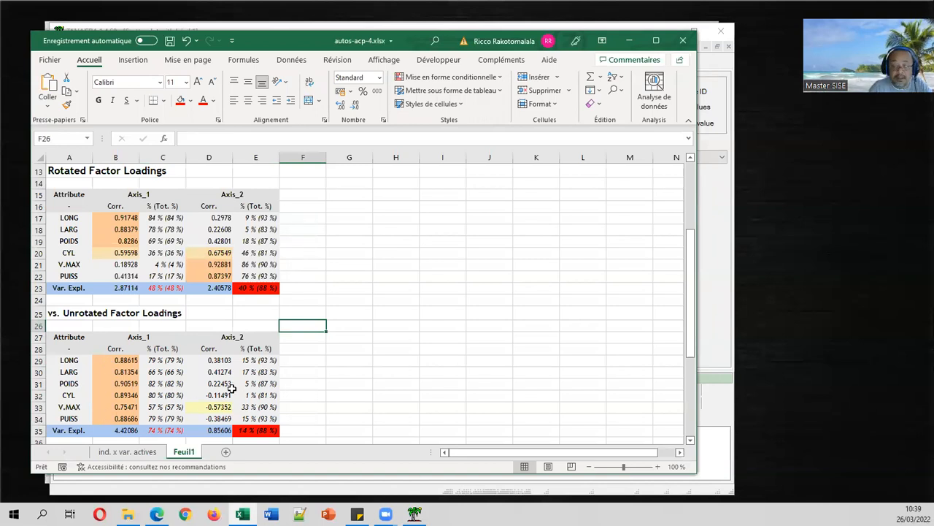
pyautogui.click(265, 286)
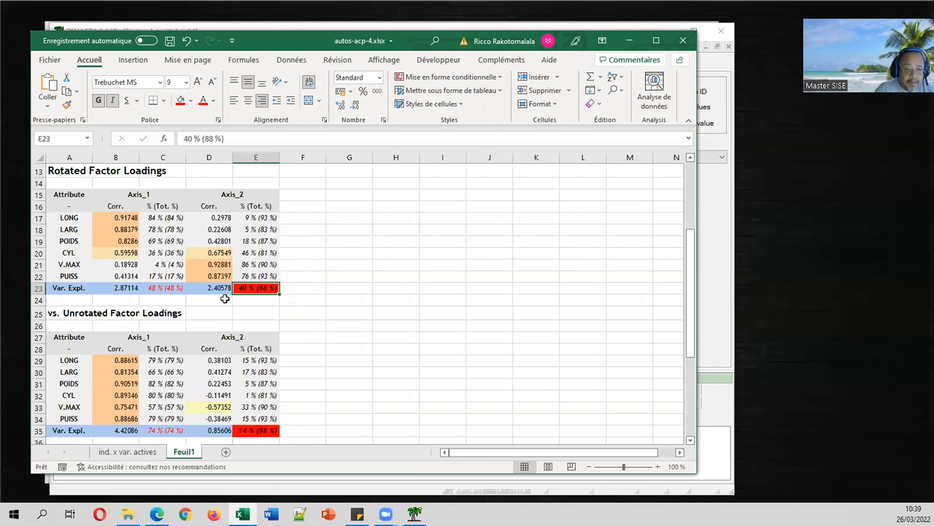
pyautogui.click(168, 289)
pyautogui.click(251, 289)
pyautogui.click(175, 289)
pyautogui.click(121, 221)
pyautogui.moveTo(122, 221); pyautogui.dragTo(122, 242)
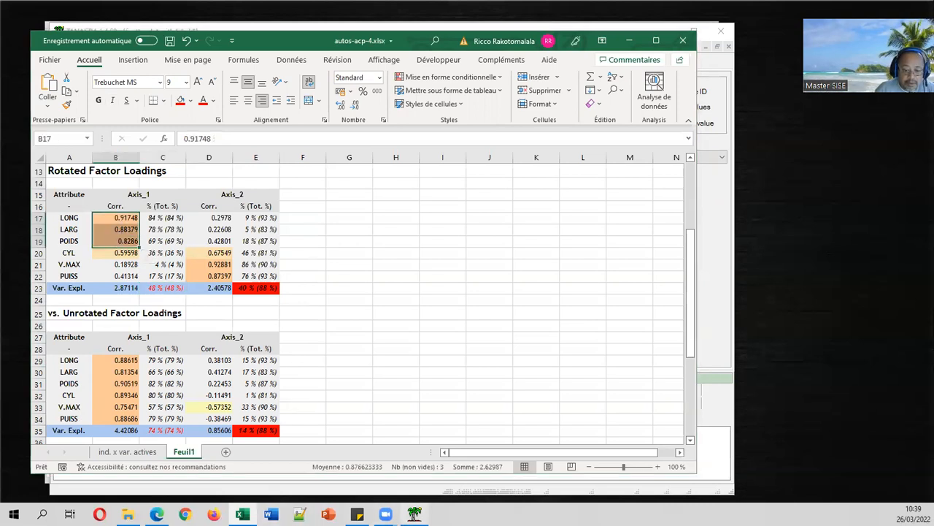
pyautogui.click(414, 514)
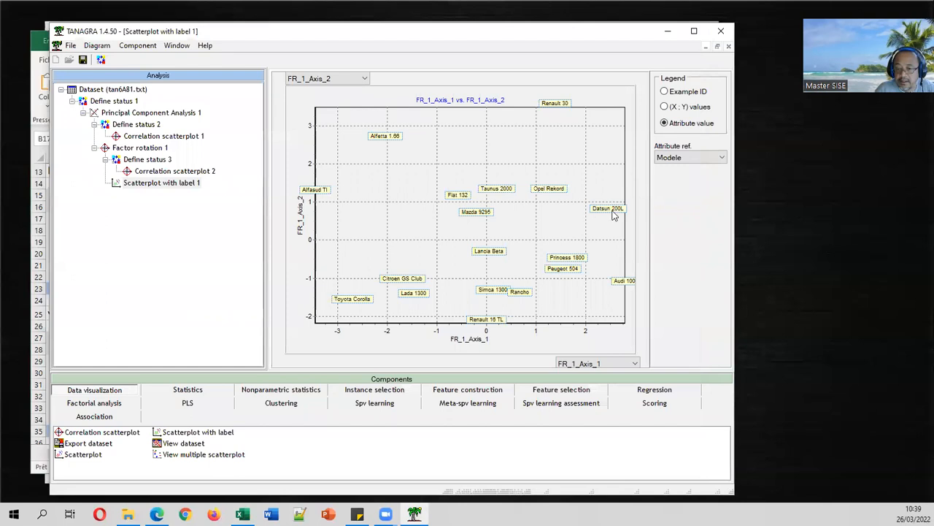
pyautogui.click(243, 514)
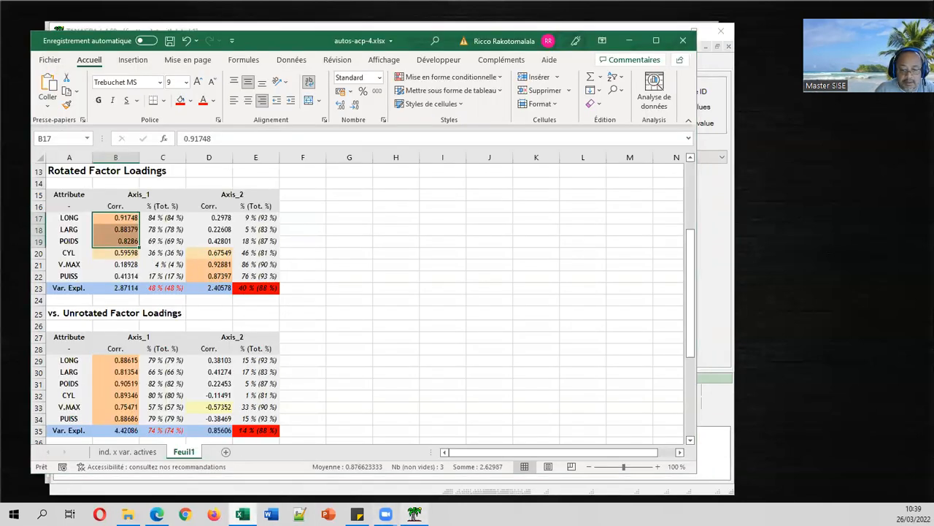
# Step: Switch back to Tanagra and enable KMO and Bartlett's test of sphericity for Principal Component Analysis 1
pyautogui.click(414, 514)
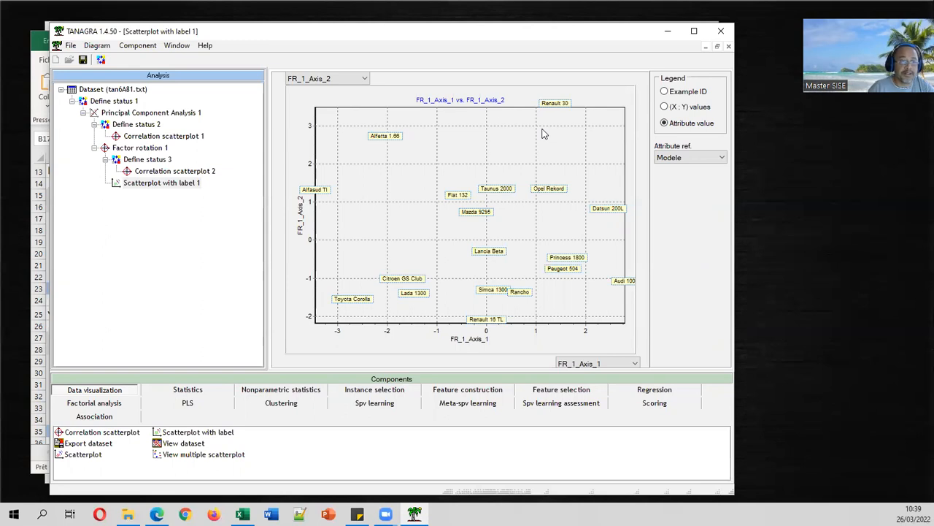
pyautogui.rightClick(205, 113)
pyautogui.click(211, 117)
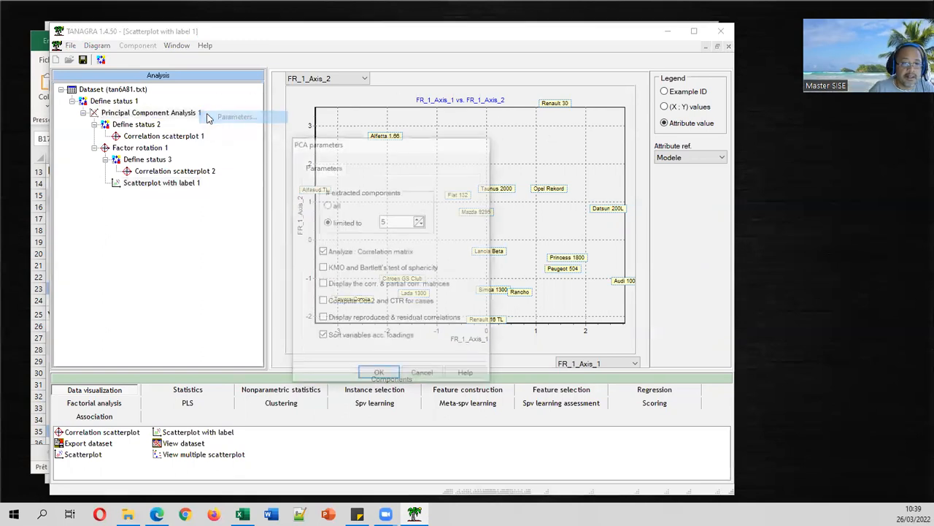
pyautogui.click(333, 271)
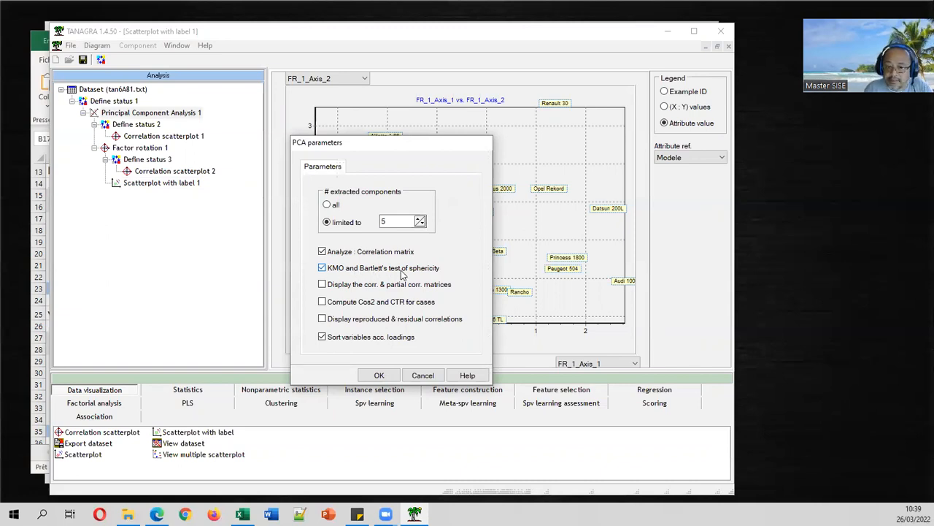
pyautogui.click(376, 375)
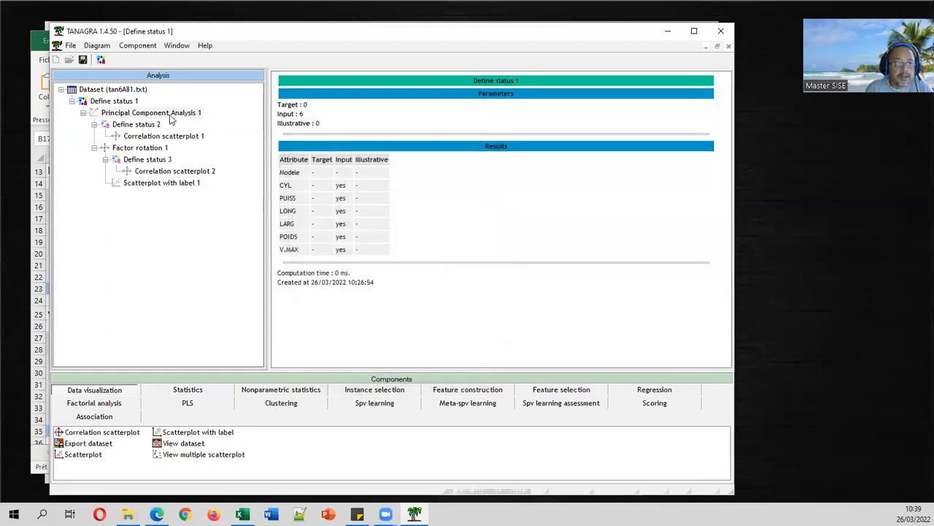
# Step: Display the updated Principal Component Analysis 1 report and examine Bartlett's test and Kaiser's Measure of Sampling Adequacy for all variables
pyautogui.click(171, 115)
pyautogui.rightClick(173, 117)
pyautogui.click(196, 150)
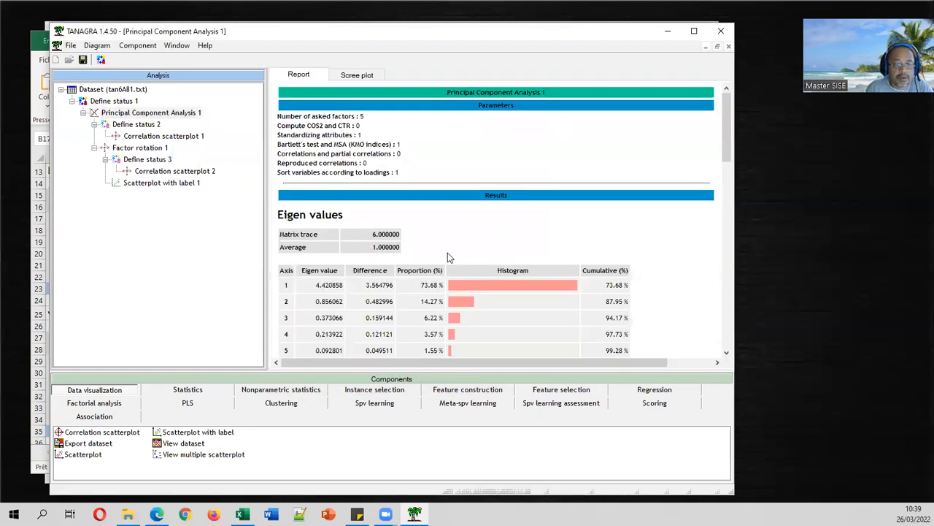
pyautogui.scroll(-10, 447, 252)
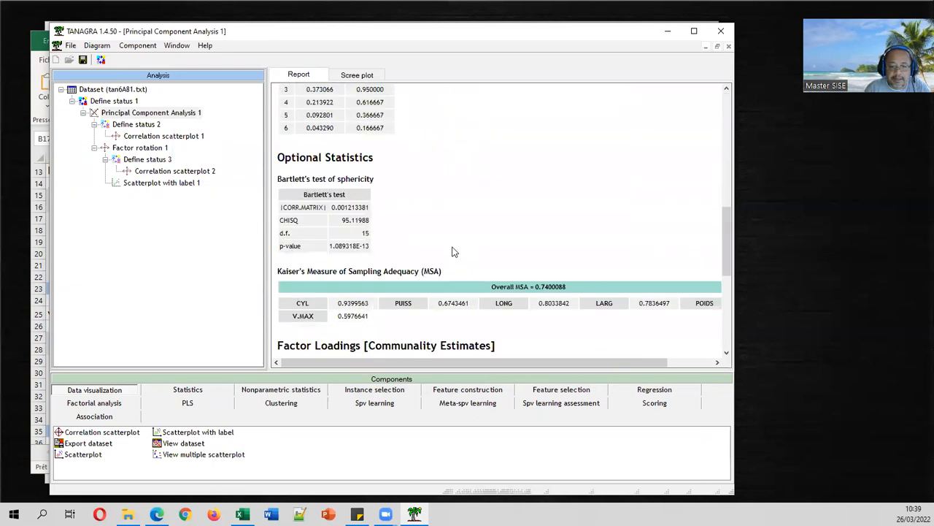
pyautogui.scroll(-3, 452, 252)
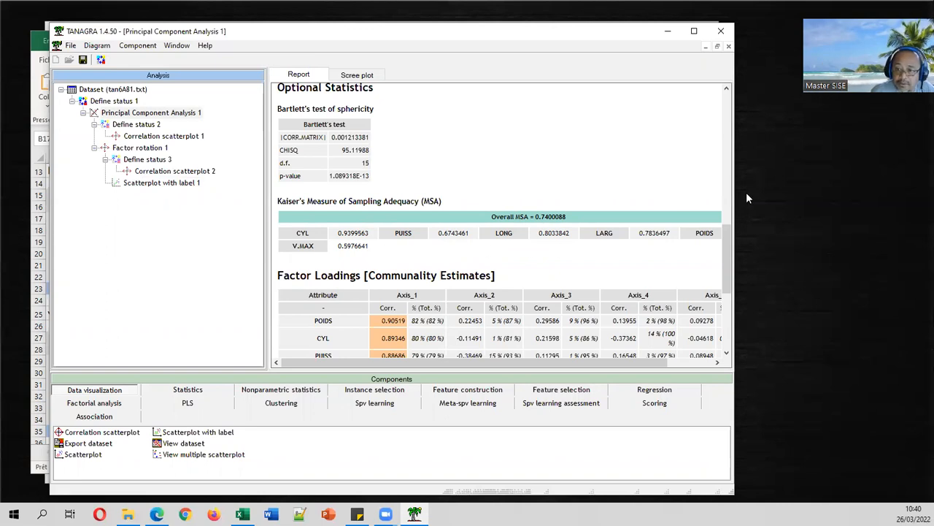
pyautogui.moveTo(737, 187); pyautogui.dragTo(806, 191)
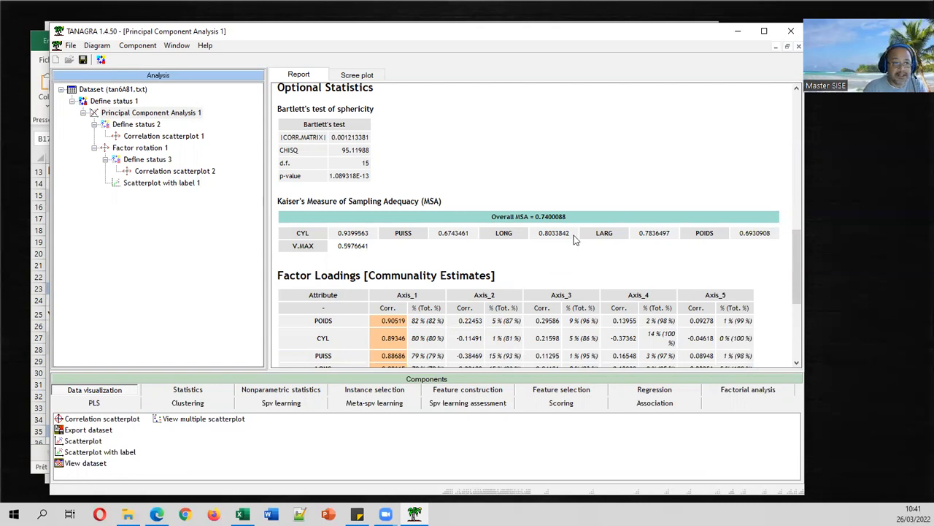
# Step: Display the unrotated Correlation scatterplot 1 and narrow the window so its circle looks rounder
pyautogui.doubleClick(206, 136)
pyautogui.rightClick(194, 138)
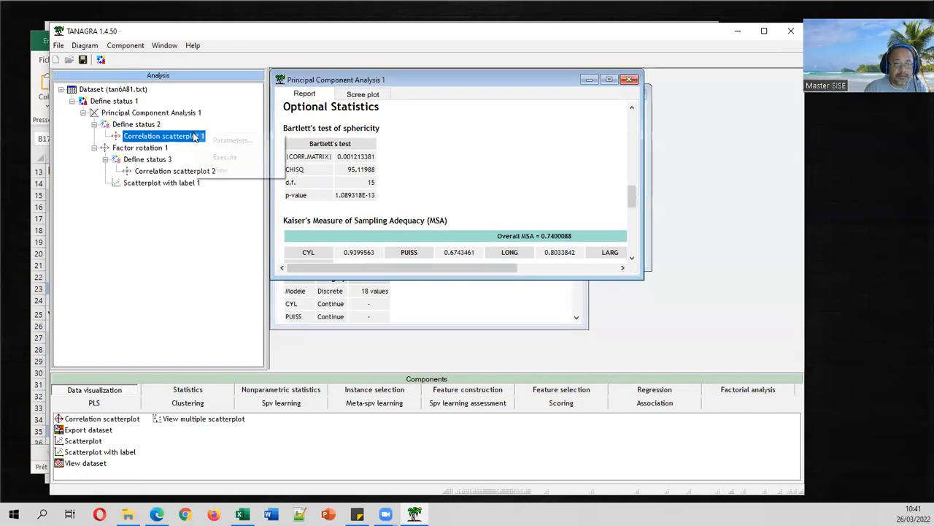
pyautogui.click(223, 172)
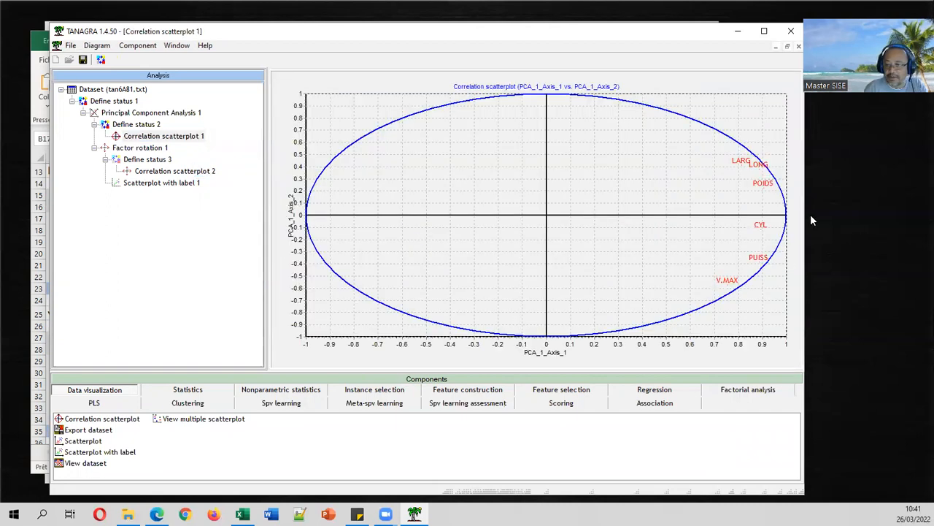
pyautogui.moveTo(807, 212); pyautogui.dragTo(502, 226)
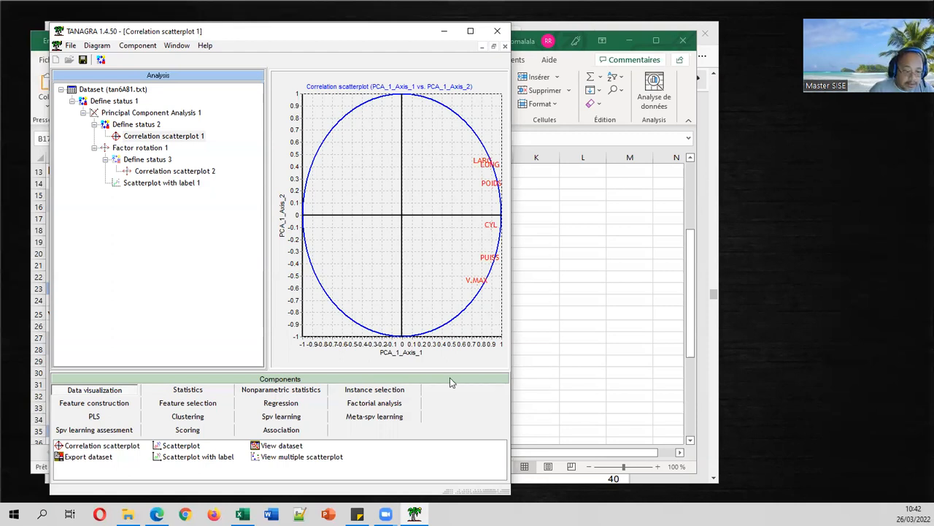
# Step: Switch to the ACP.pdf slides in Edge, go to page 55, and examine the size-effect (« effet taille ») slide on page 56
pyautogui.click(156, 513)
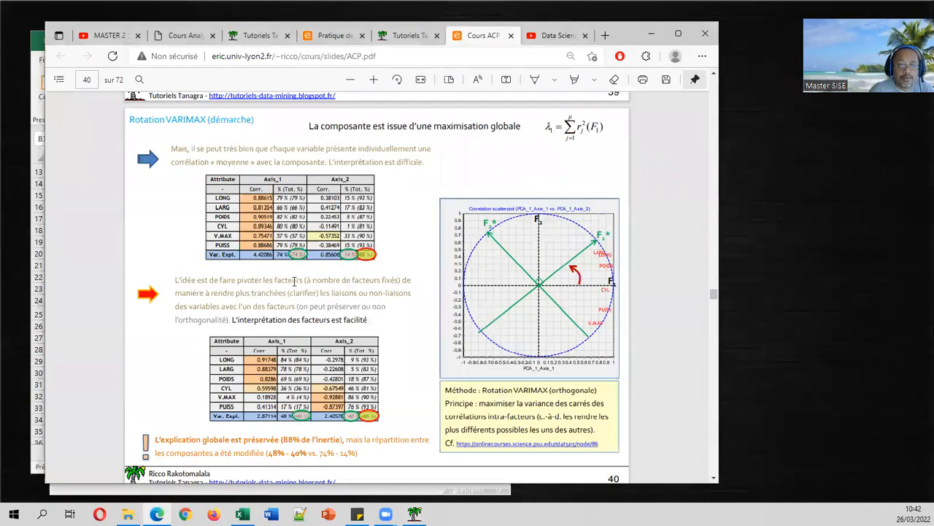
pyautogui.click(80, 77)
pyautogui.write('55')
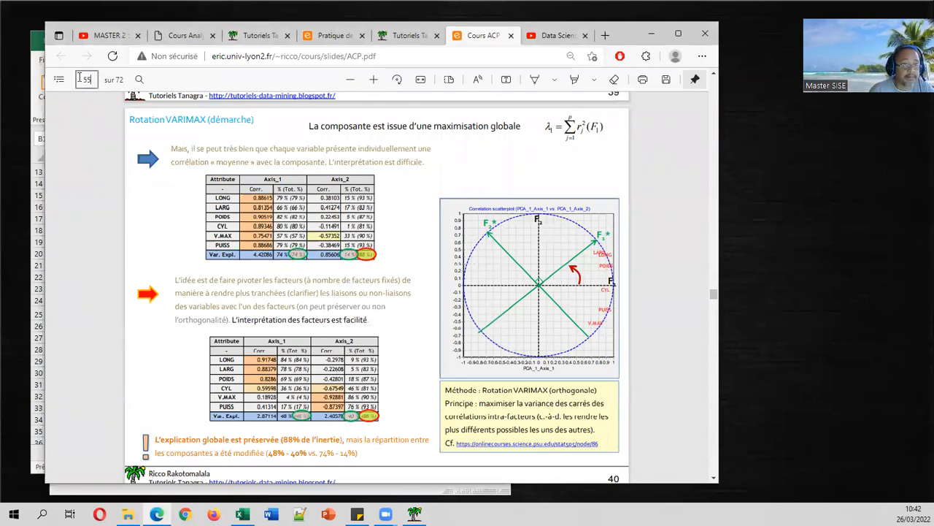
pyautogui.press('Return')
pyautogui.scroll(-5, 587, 258)
pyautogui.scroll(-1, 587, 258)
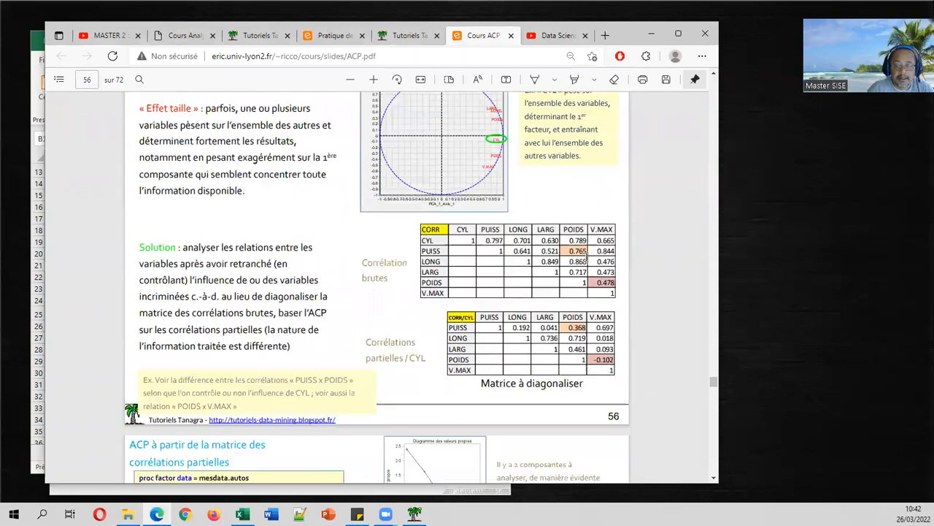
pyautogui.scroll(1, 588, 260)
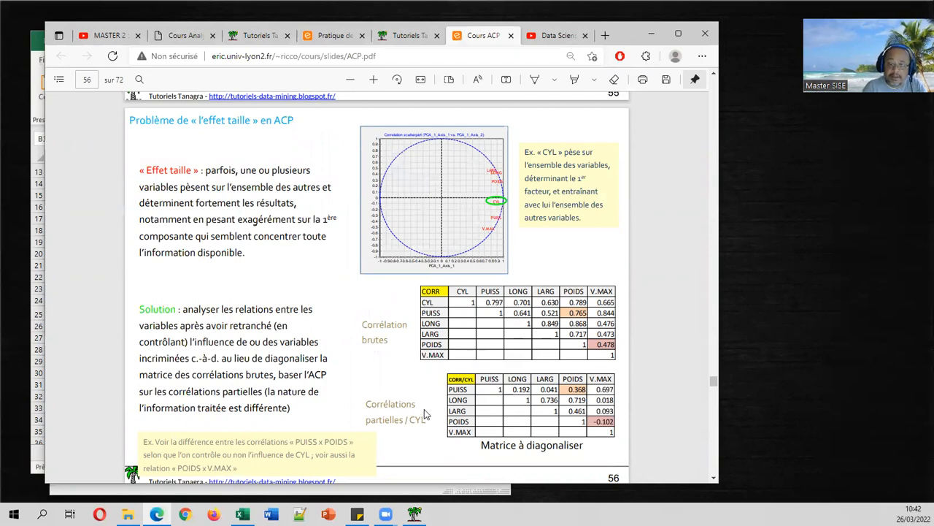
# Step: Examine page 57 of the slides on PCA from the partial correlation matrix, and return to the size-effect slide on page 56
pyautogui.scroll(-3, 424, 408)
pyautogui.scroll(-2, 424, 409)
pyautogui.scroll(2, 424, 409)
pyautogui.scroll(-6, 429, 411)
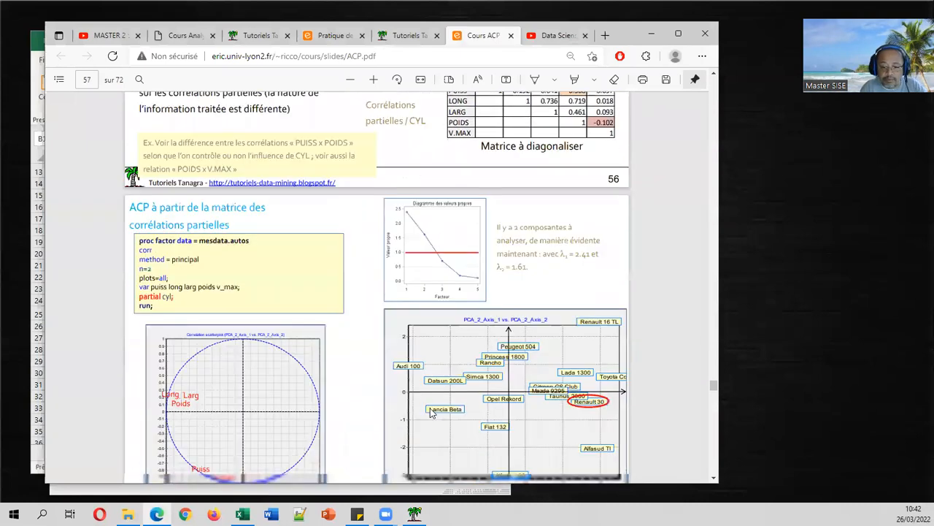
pyautogui.scroll(9, 430, 412)
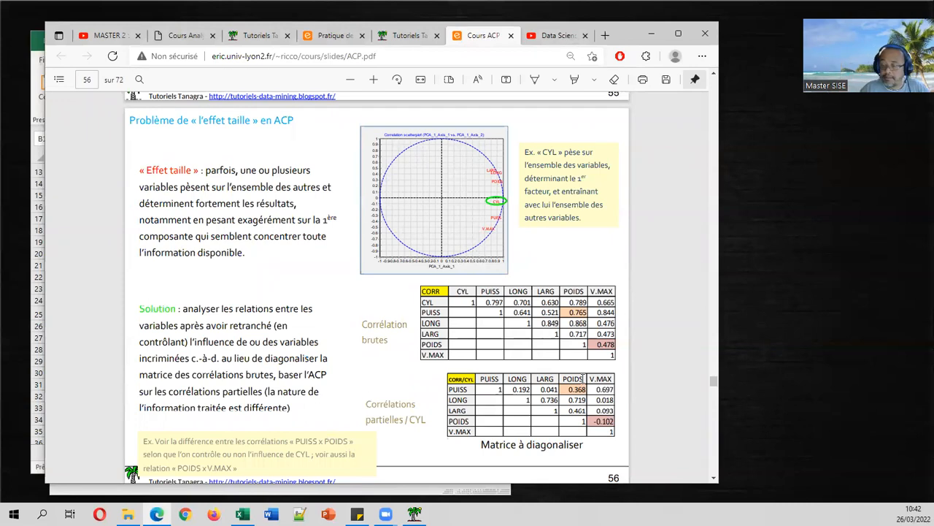
# Step: Switch to Tanagra and add a Define status under the Dataset with PUISS, LONG, LARG, POIDS and V.MAX as targets
pyautogui.click(413, 514)
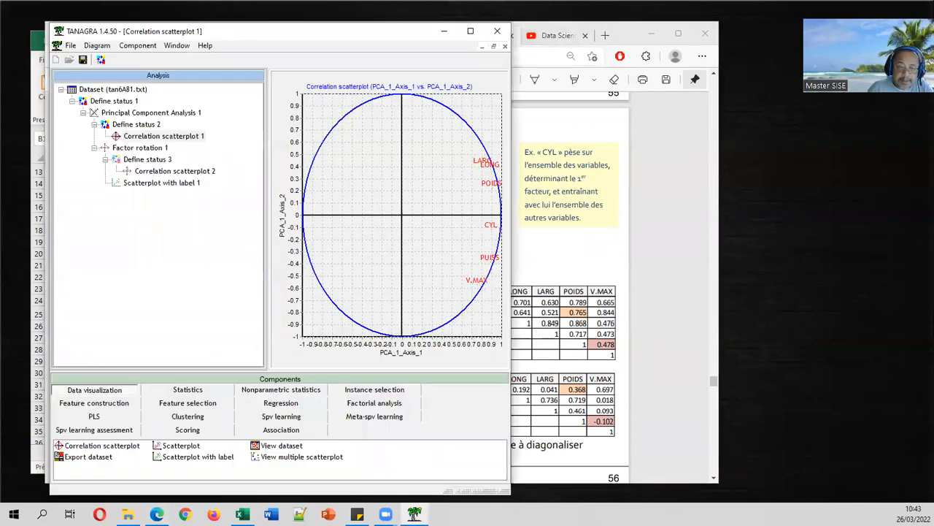
pyautogui.click(128, 89)
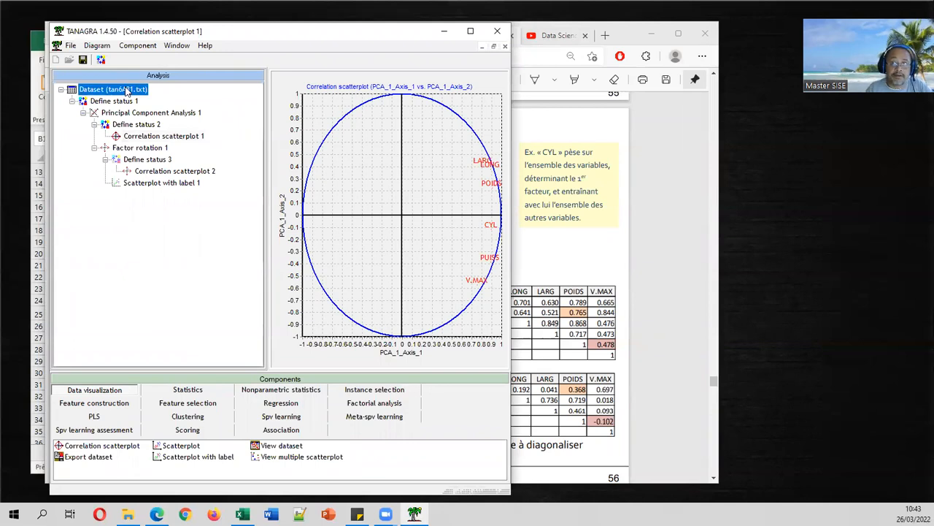
pyautogui.click(101, 59)
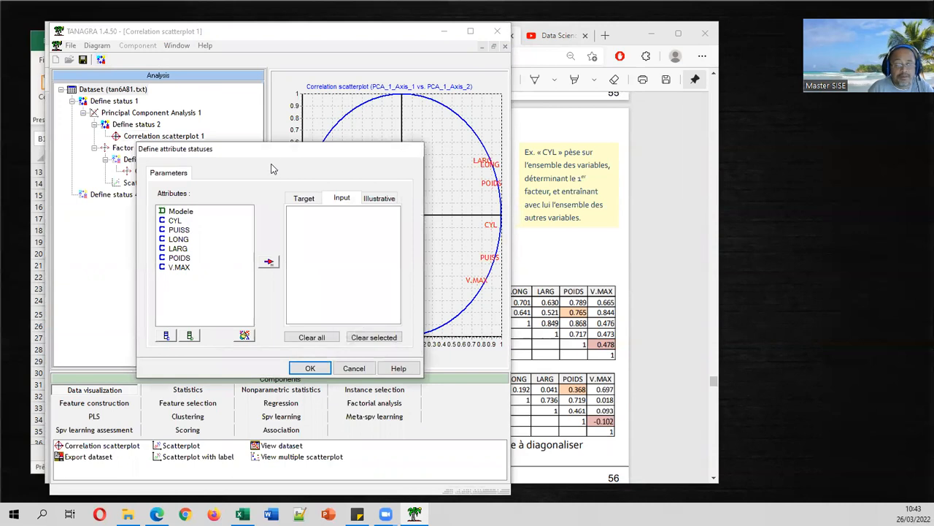
pyautogui.click(299, 200)
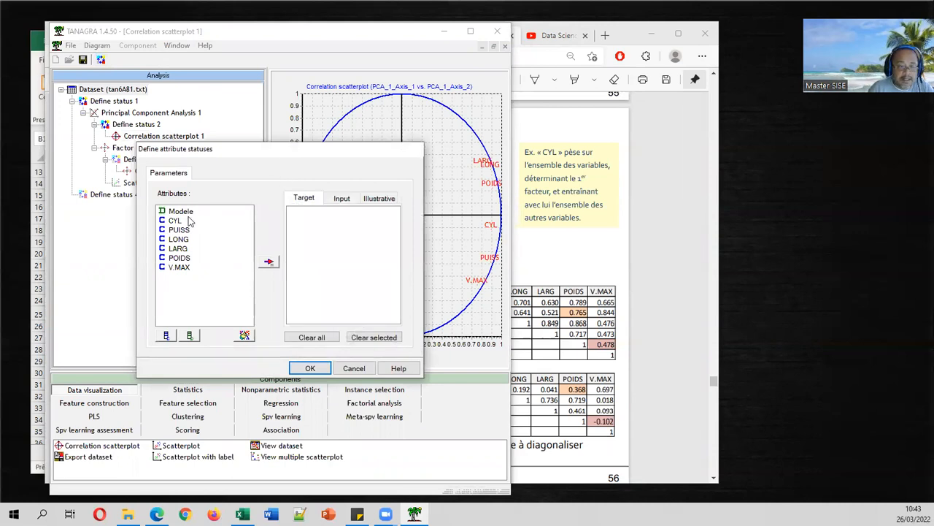
pyautogui.click(186, 229)
pyautogui.moveTo(186, 232); pyautogui.dragTo(188, 269)
pyautogui.click(268, 261)
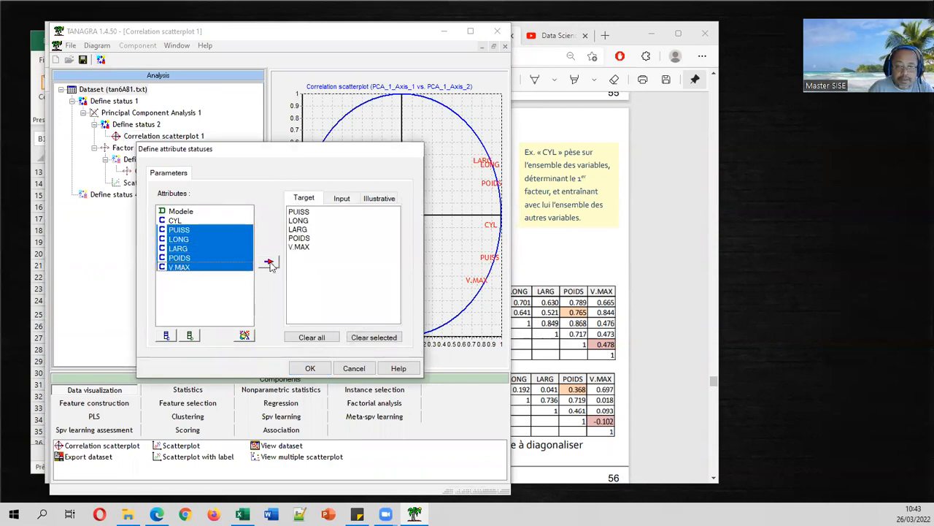
# Step: Set CYL as the input attribute of the new Define status and display its summary
pyautogui.click(341, 199)
pyautogui.click(200, 220)
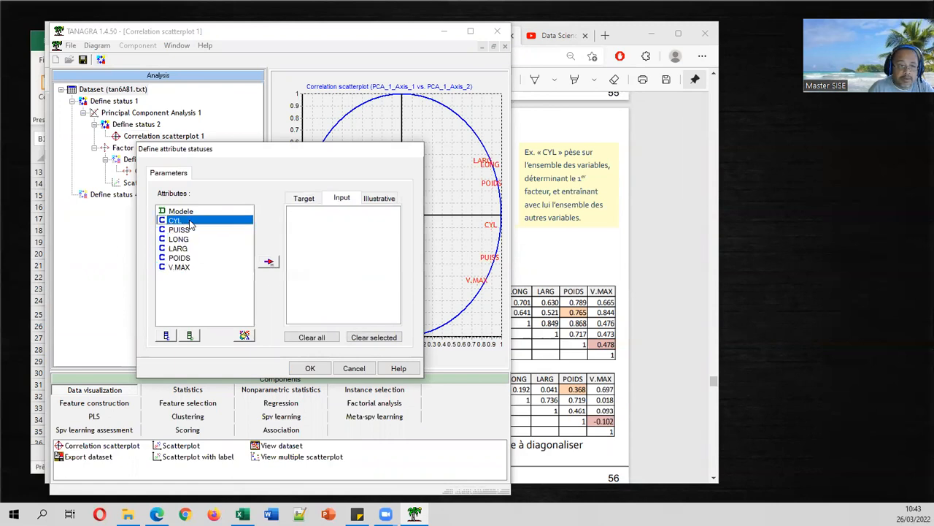
pyautogui.click(267, 261)
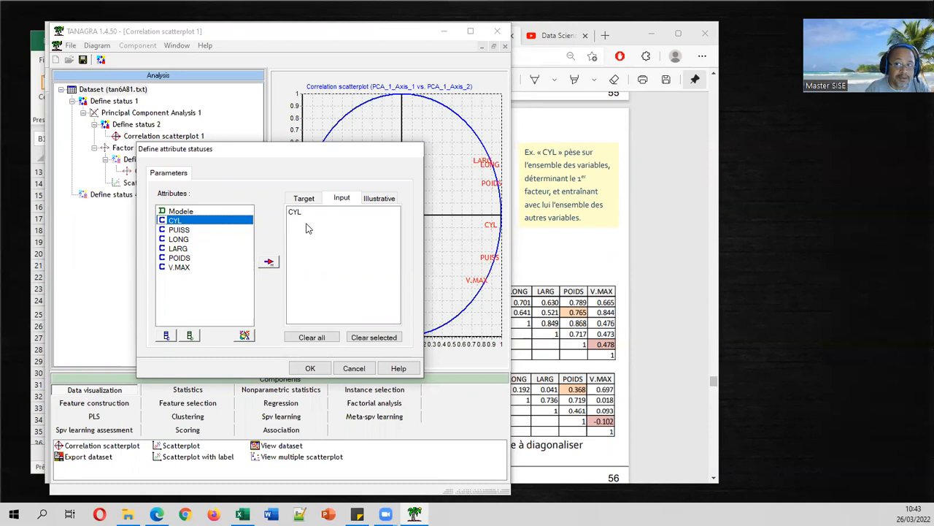
pyautogui.click(309, 369)
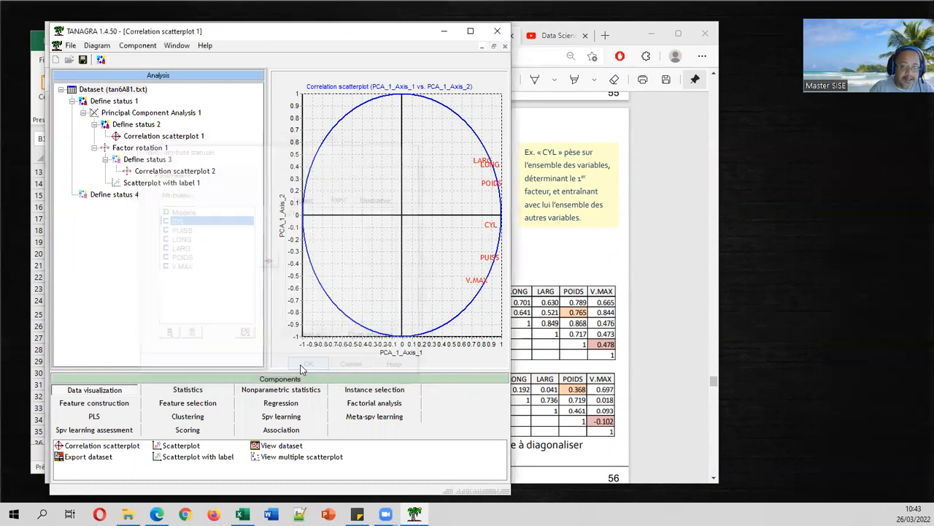
pyautogui.click(110, 196)
pyautogui.doubleClick(110, 197)
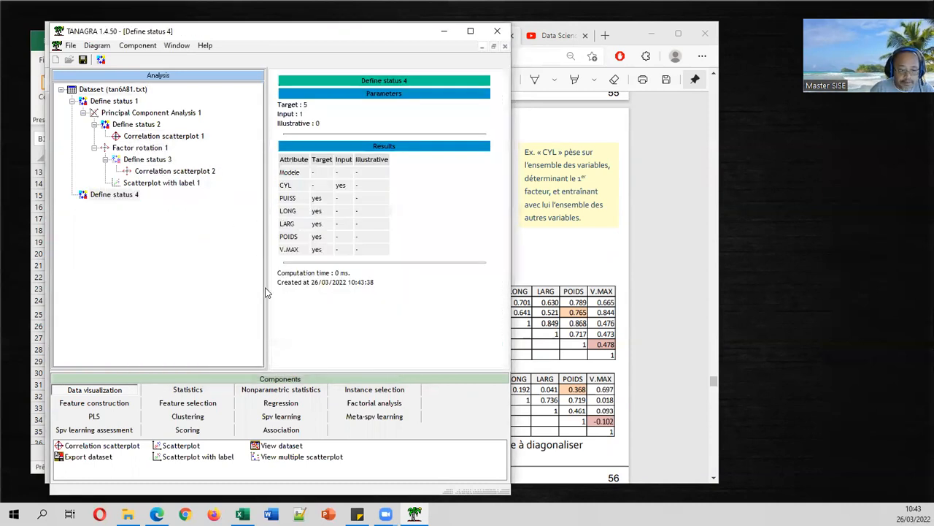
# Step: Widen the Tanagra window, add a Residual Scores component under Define status 4 and display its regression report
pyautogui.click(106, 403)
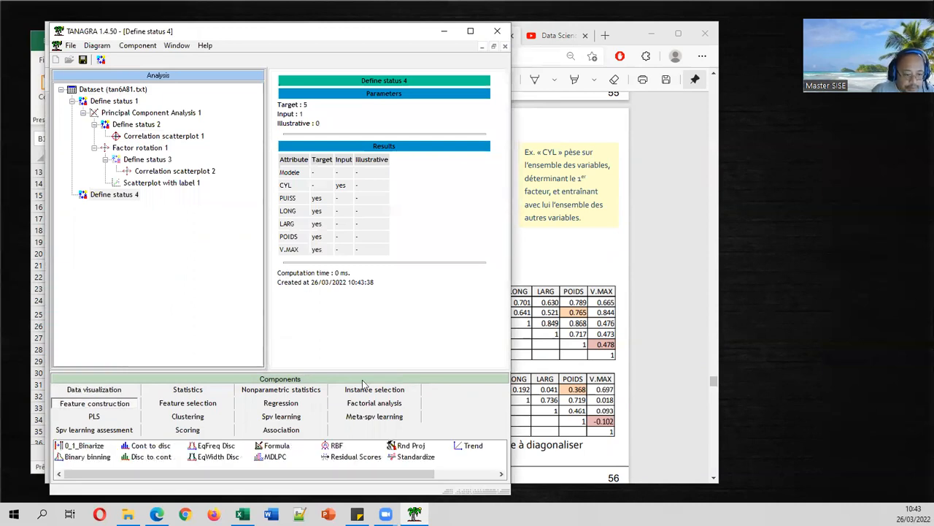
pyautogui.moveTo(514, 303); pyautogui.dragTo(779, 307)
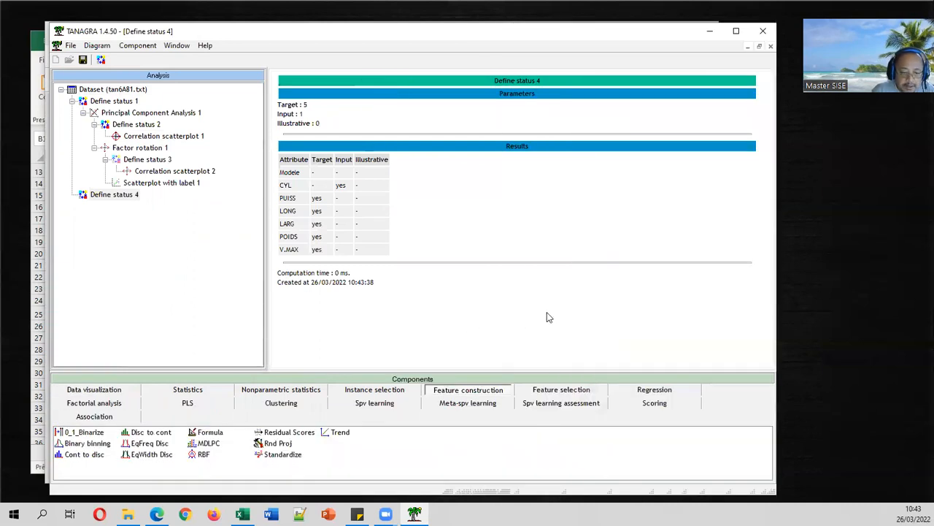
pyautogui.moveTo(300, 436); pyautogui.dragTo(167, 193)
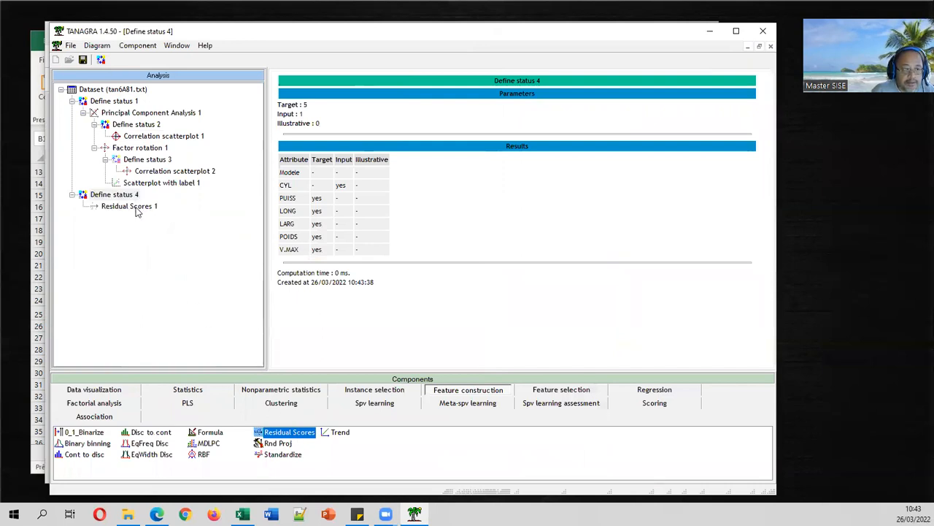
pyautogui.doubleClick(136, 209)
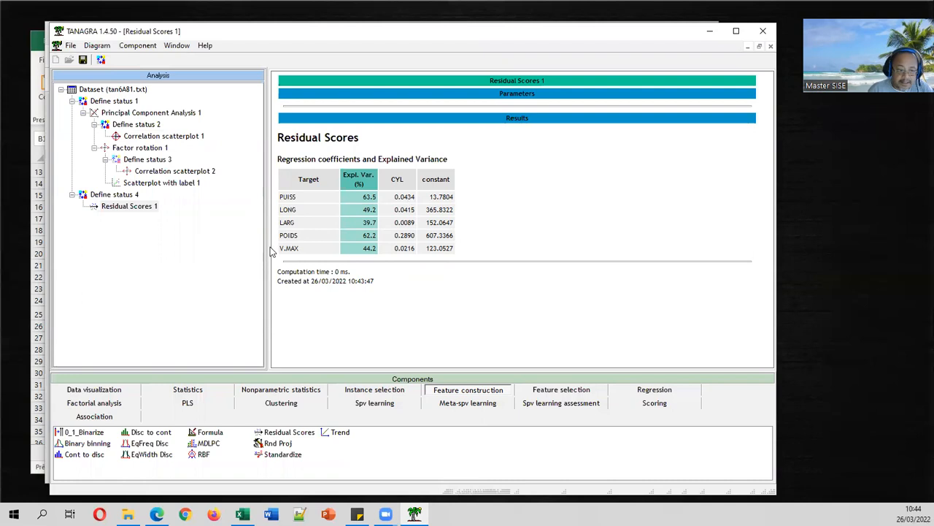
# Step: Add a View dataset component under Residual Scores 1 and display the generated residual columns
pyautogui.click(100, 395)
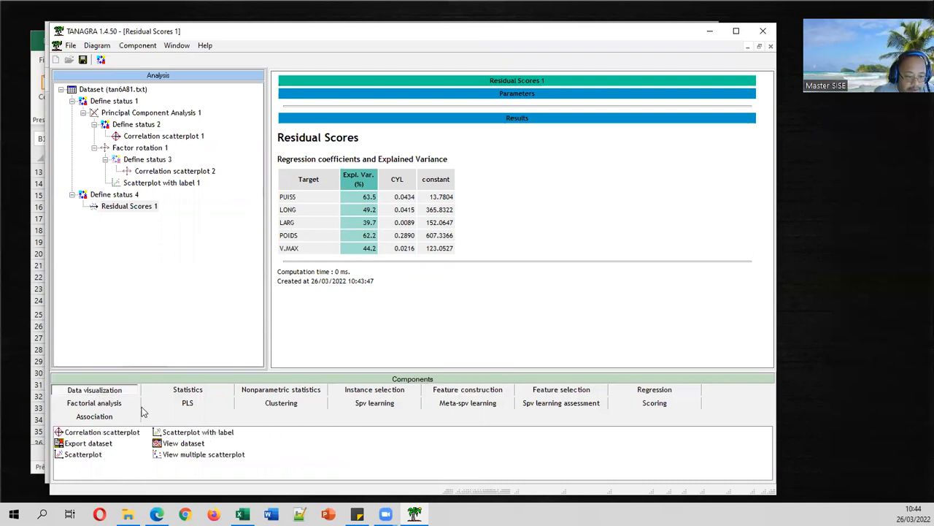
pyautogui.moveTo(179, 443); pyautogui.dragTo(138, 213)
pyautogui.doubleClick(135, 218)
pyautogui.click(755, 362)
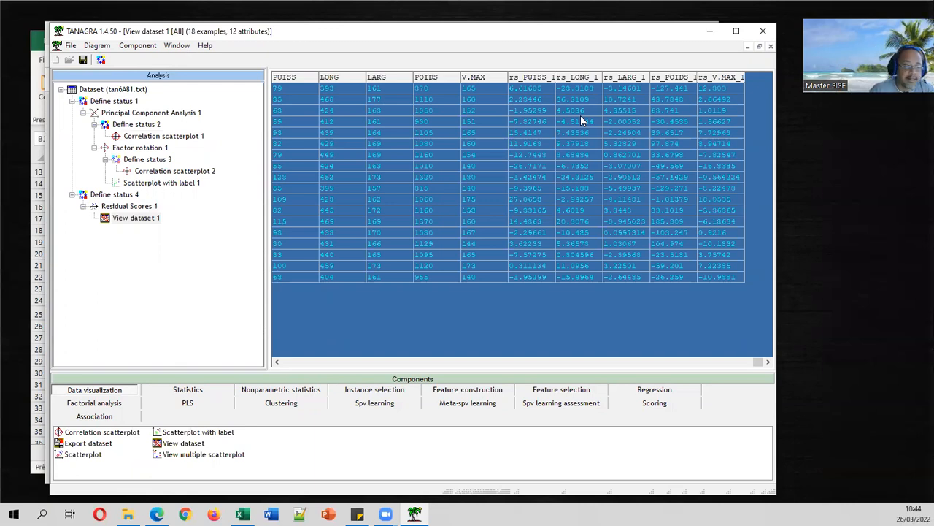
# Step: Add a Define status under Residual Scores 1 with rs_PUISS_1, rs_LONG_1, rs_LARG_1, rs_POIDS_1 and rs_V.MAX_1 as inputs
pyautogui.click(117, 207)
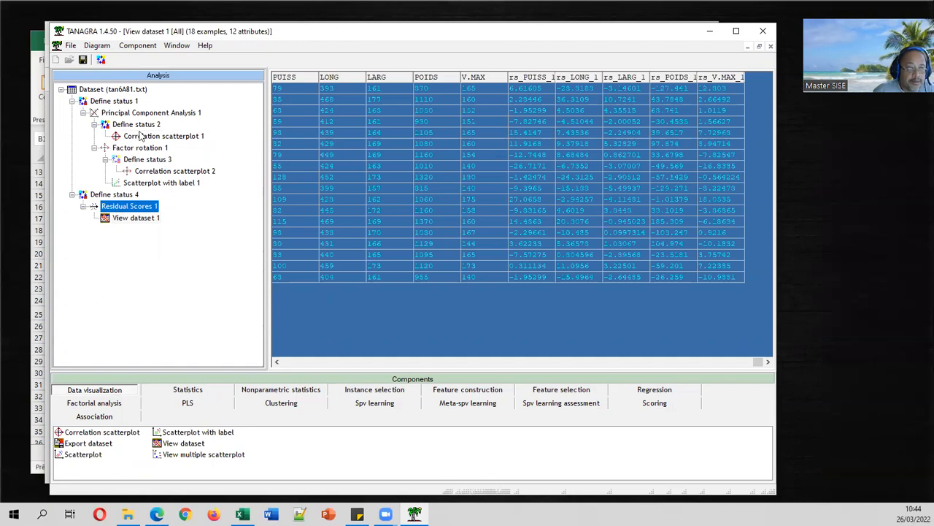
pyautogui.click(102, 60)
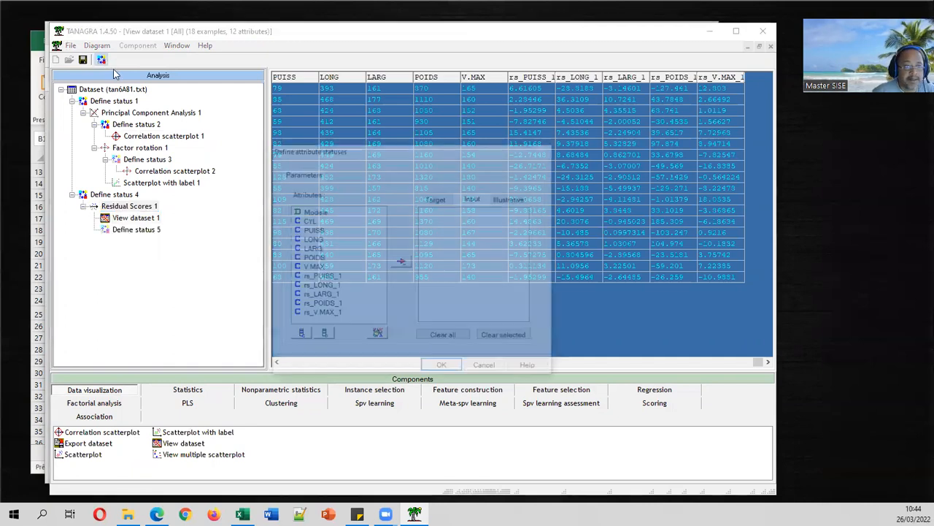
pyautogui.moveTo(333, 278); pyautogui.dragTo(336, 314)
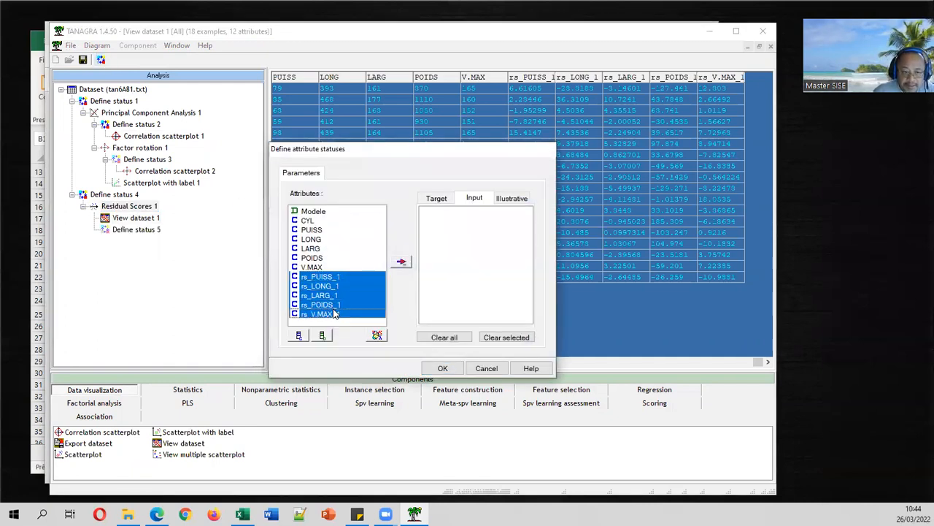
pyautogui.click(403, 262)
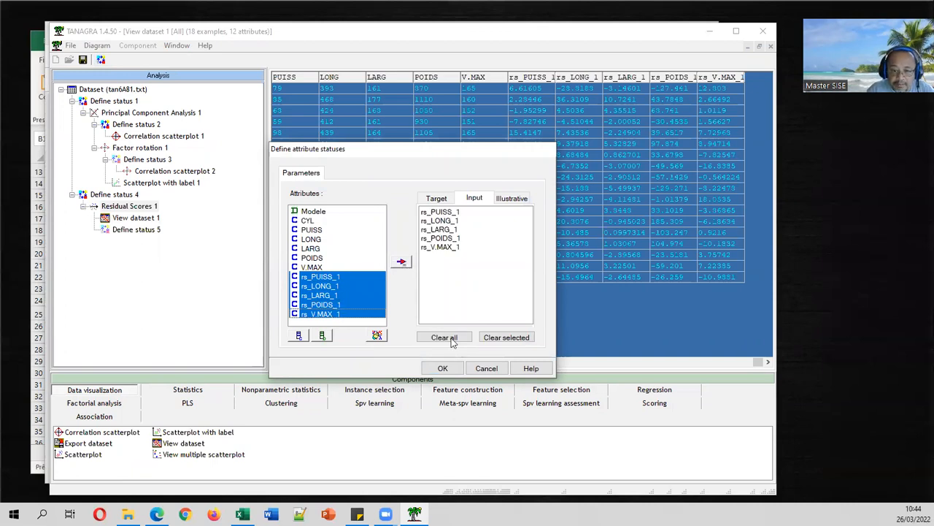
pyautogui.click(441, 369)
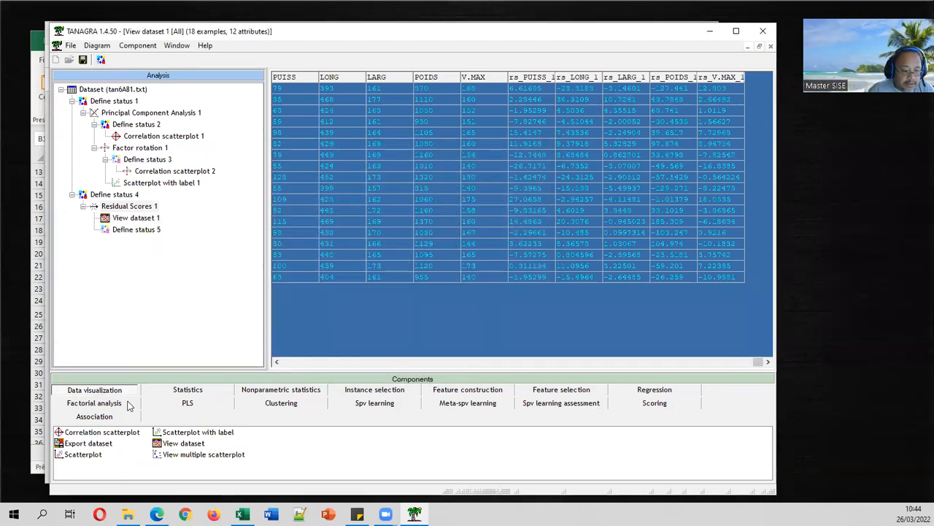
# Step: Add a Principal Component Analysis under Define status 5 and display its report
pyautogui.click(130, 404)
pyautogui.moveTo(524, 443); pyautogui.dragTo(174, 235)
pyautogui.doubleClick(162, 243)
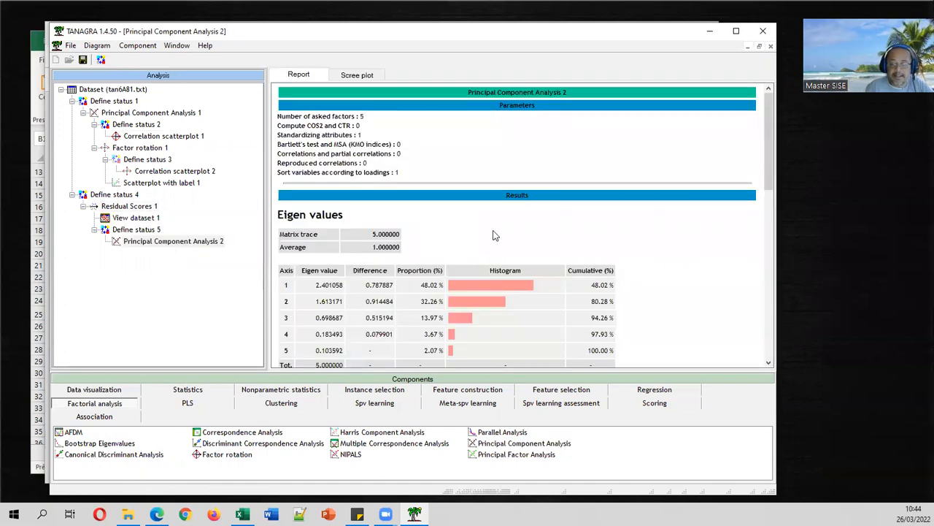
# Step: Examine the eigenvalues, scree plot, component significance tests and factor loadings of Principal Component Analysis 2
pyautogui.scroll(-1, 495, 236)
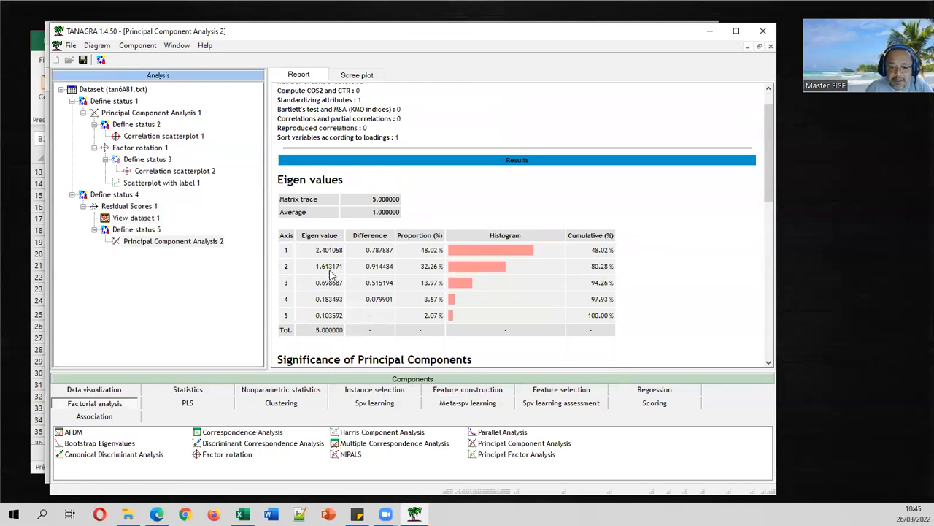
pyautogui.click(346, 76)
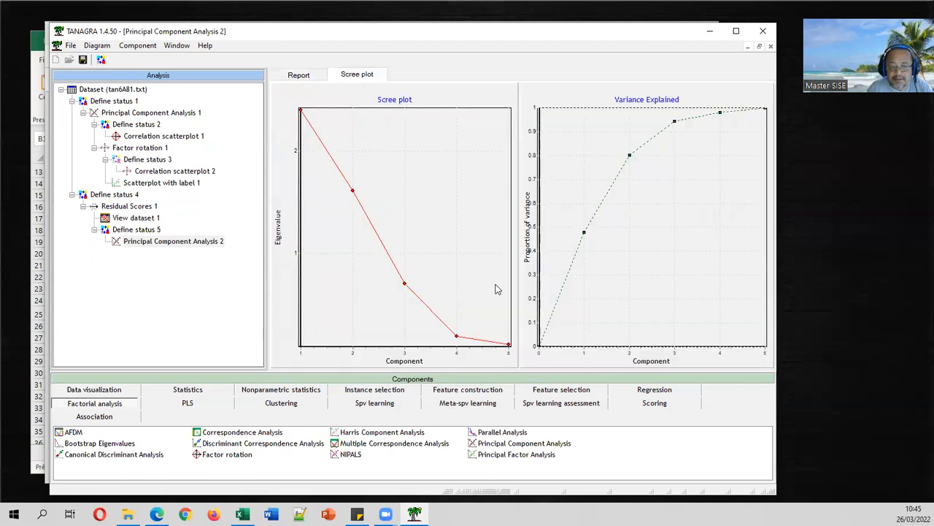
pyautogui.click(312, 79)
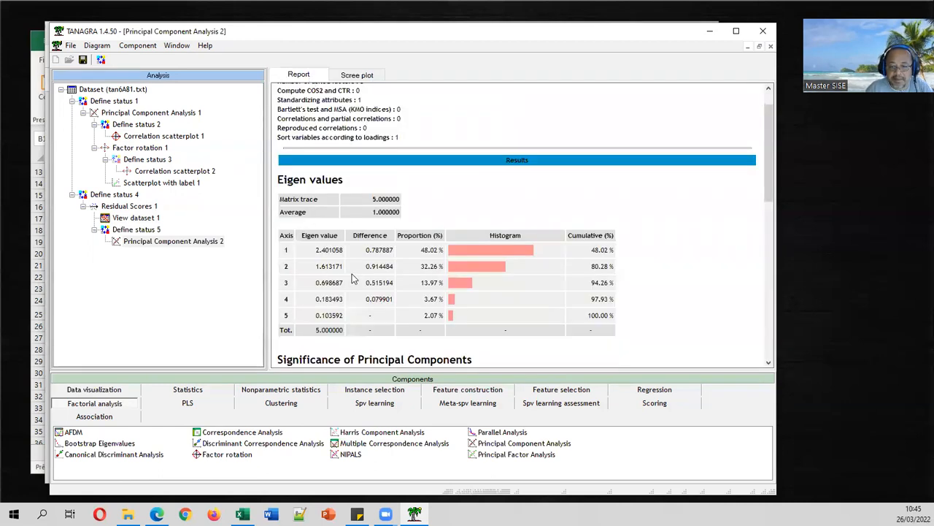
pyautogui.scroll(-3, 349, 287)
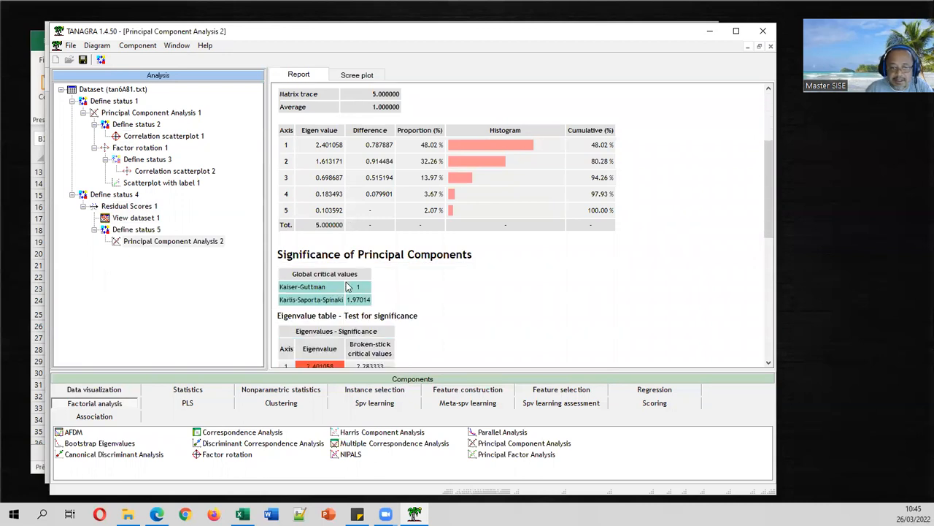
pyautogui.scroll(-2, 367, 285)
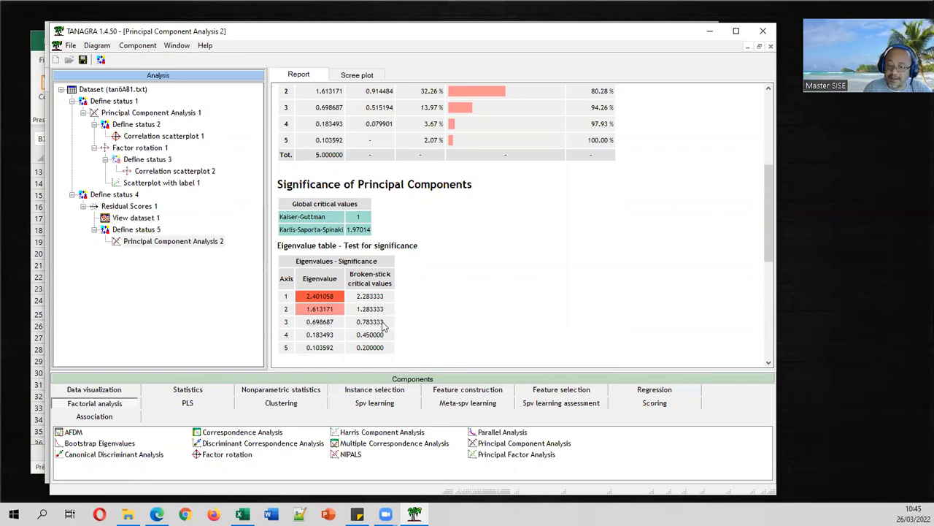
pyautogui.scroll(-3, 426, 235)
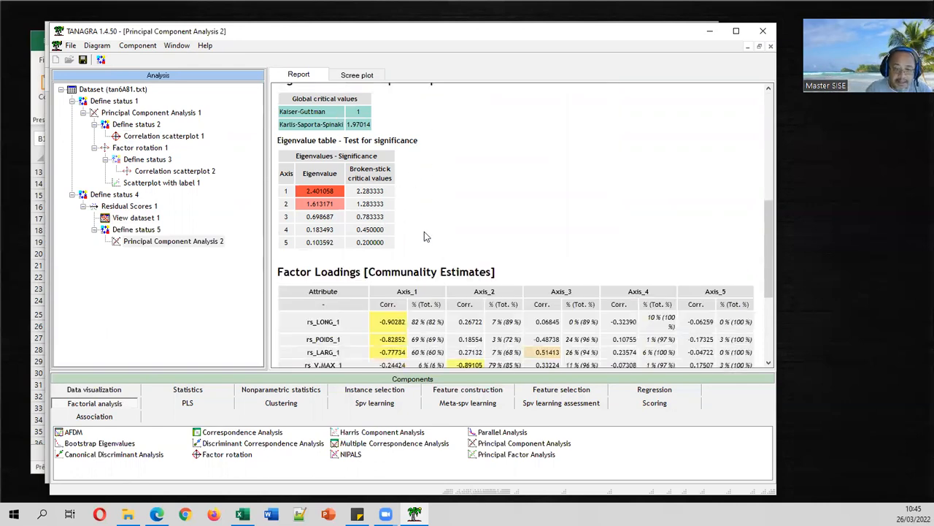
pyautogui.scroll(-2, 426, 234)
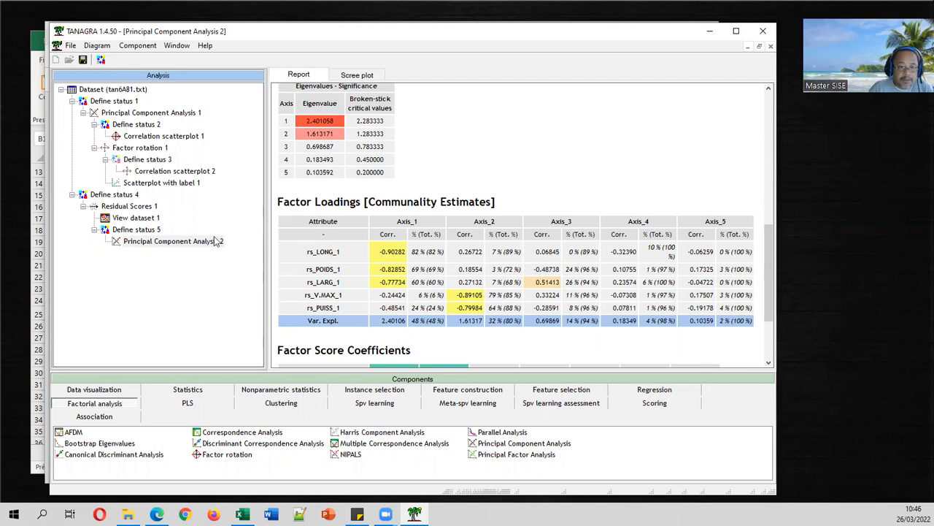
# Step: Copy Define status 2 with its correlation scatterplot under Principal Component Analysis 2
pyautogui.click(181, 242)
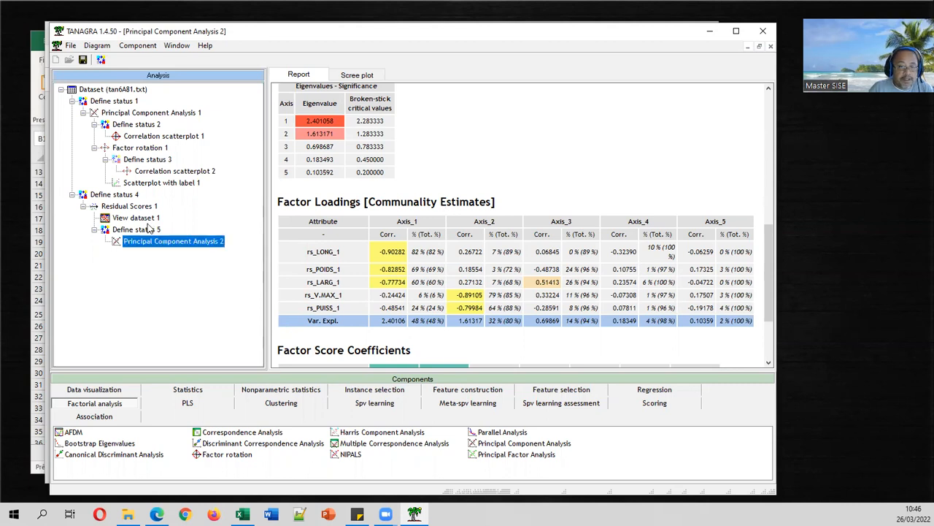
pyautogui.click(152, 126)
pyautogui.moveTo(152, 126); pyautogui.dragTo(177, 243)
# Step: Set PCA_2_Axis_1 and PCA_2_Axis_2 as targets and the five residual variables rs_PUISS_1 to rs_V.MAX_1 as inputs of the copied Define status
pyautogui.click(178, 254)
pyautogui.rightClick(178, 254)
pyautogui.click(216, 259)
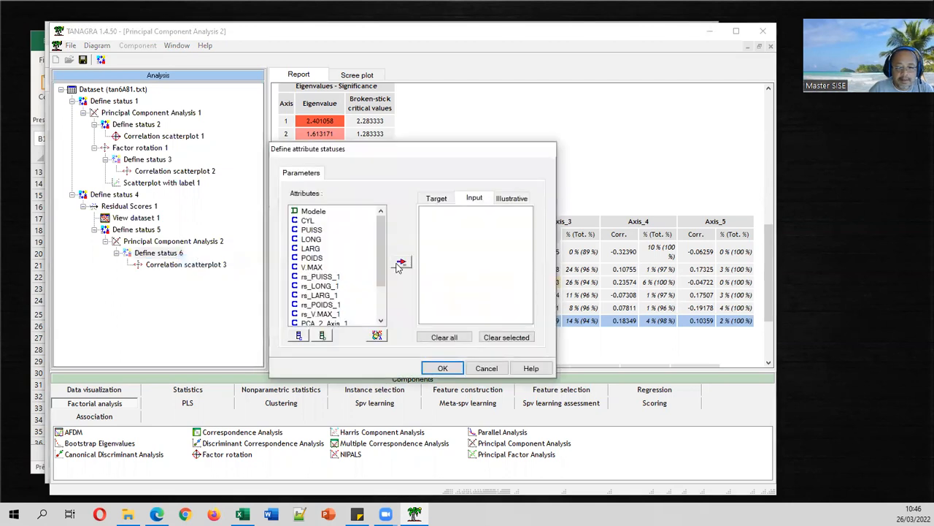
pyautogui.moveTo(381, 253); pyautogui.dragTo(355, 286)
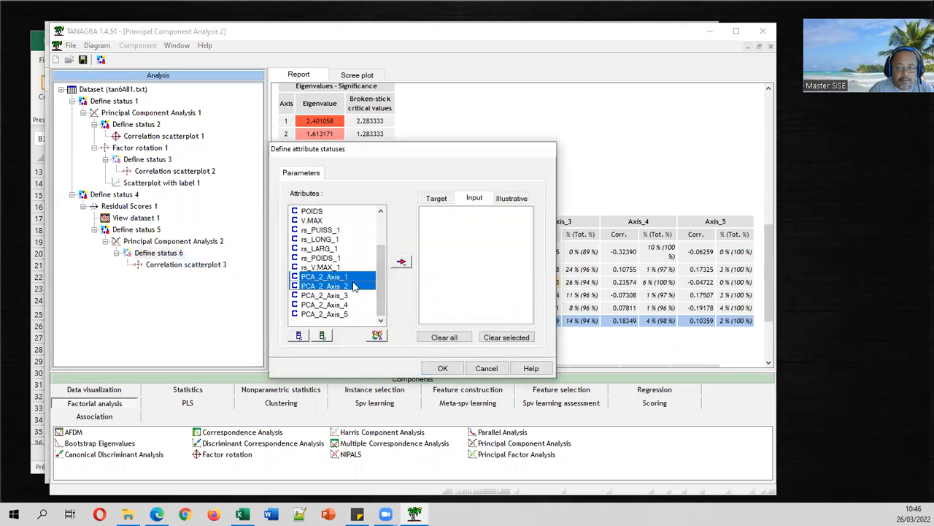
pyautogui.click(446, 199)
pyautogui.click(402, 262)
pyautogui.click(475, 197)
pyautogui.moveTo(326, 230); pyautogui.dragTo(321, 268)
pyautogui.click(402, 262)
pyautogui.click(442, 368)
# Step: Display Correlation scatterplot 3 for the residual variables and narrow the window so its circle looks rounder
pyautogui.doubleClick(186, 264)
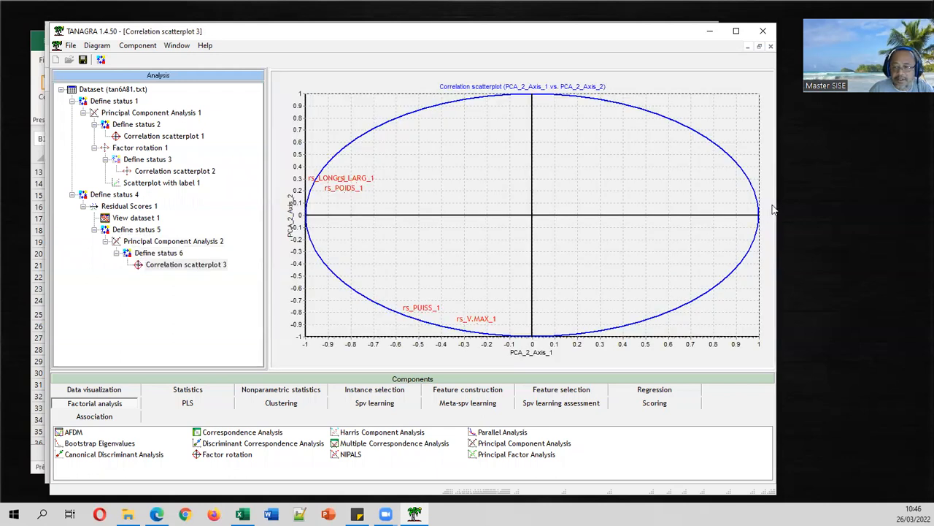
pyautogui.moveTo(777, 197); pyautogui.dragTo(586, 214)
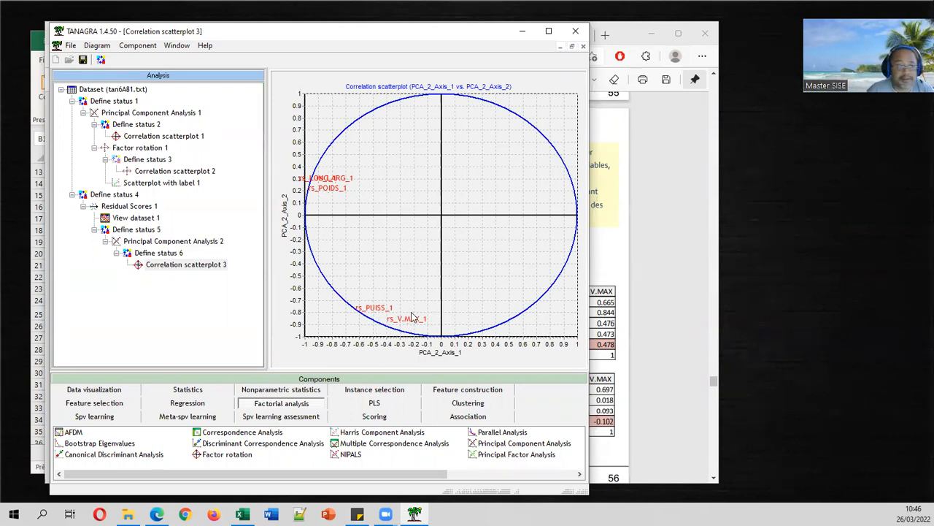
# Step: Copy Scatterplot with label 1 under Principal Component Analysis 2 and display the copied scatterplot
pyautogui.click(154, 185)
pyautogui.moveTo(154, 187); pyautogui.dragTo(162, 253)
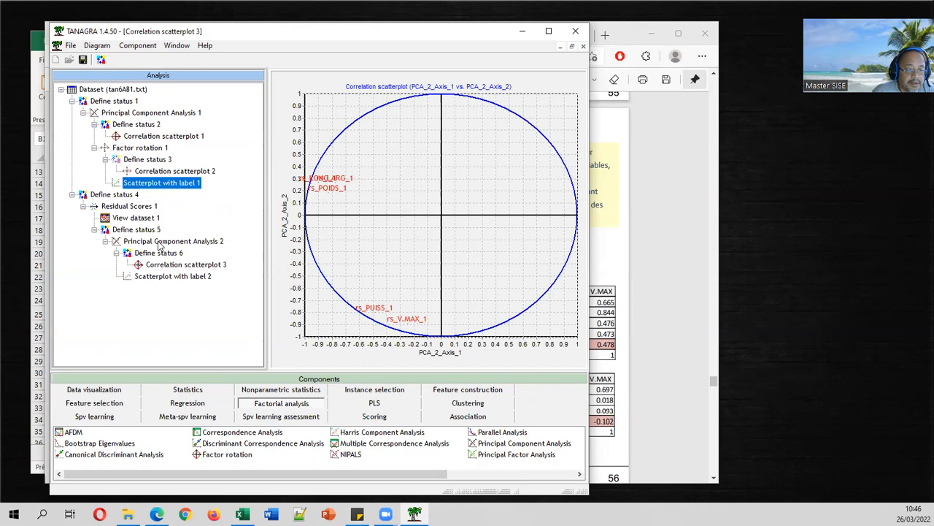
pyautogui.rightClick(189, 278)
pyautogui.click(219, 317)
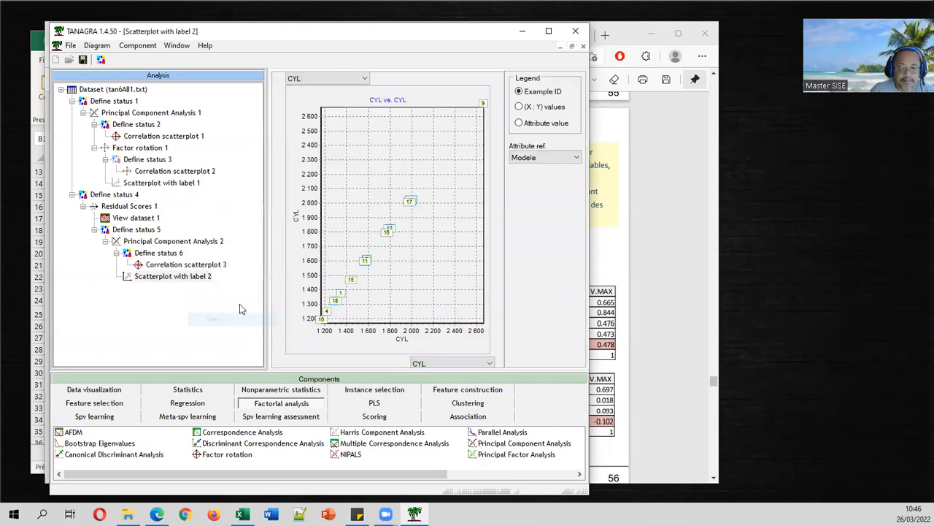
# Step: Plot PCA_2_Axis_1 horizontally against PCA_2_Axis_2 vertically in a wider window, labelling the points with their Modele attribute values
pyautogui.click(468, 362)
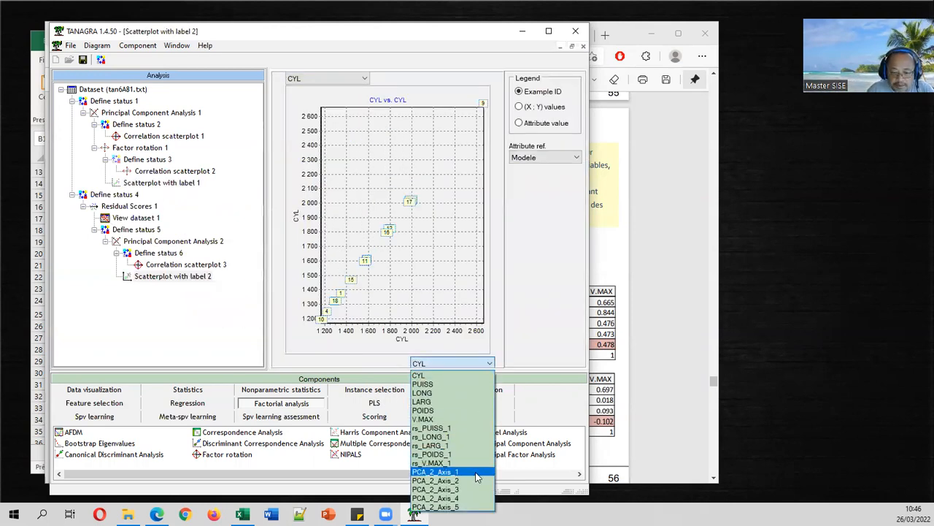
pyautogui.click(476, 474)
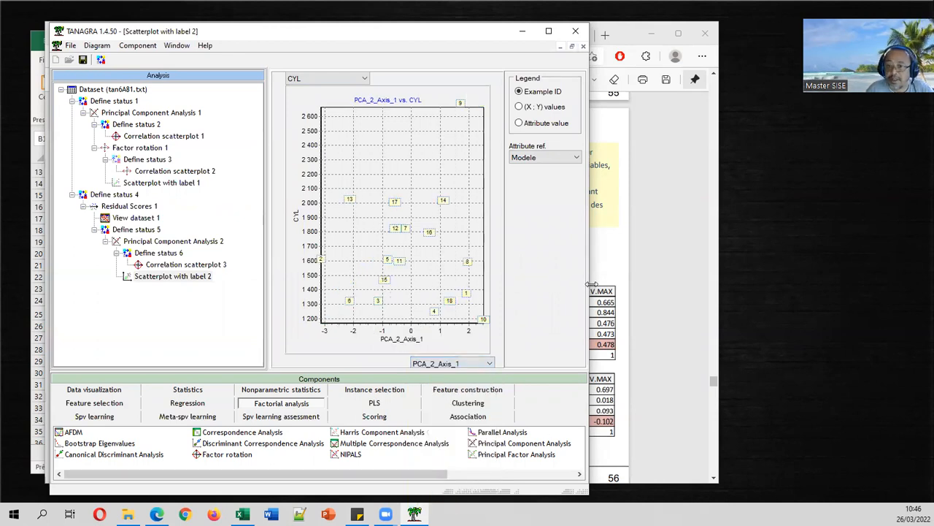
pyautogui.moveTo(591, 283); pyautogui.dragTo(741, 283)
pyautogui.click(364, 79)
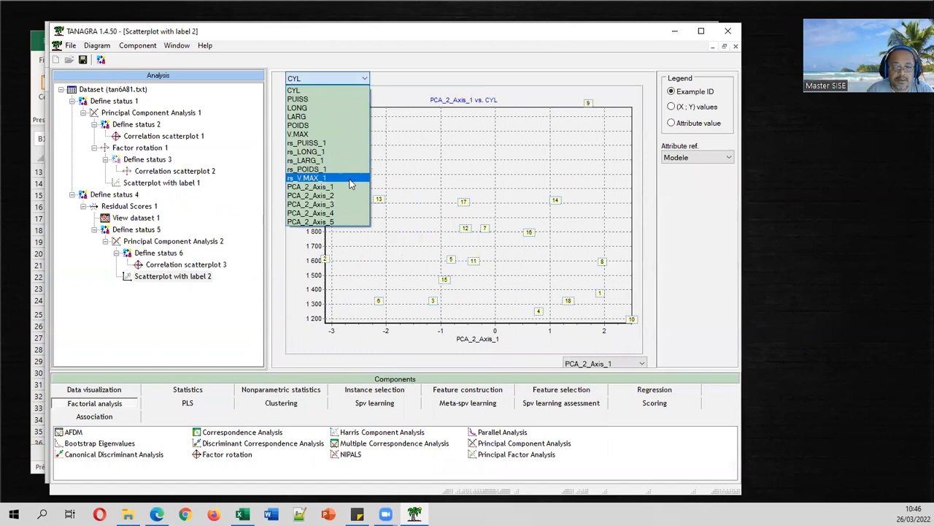
pyautogui.click(344, 196)
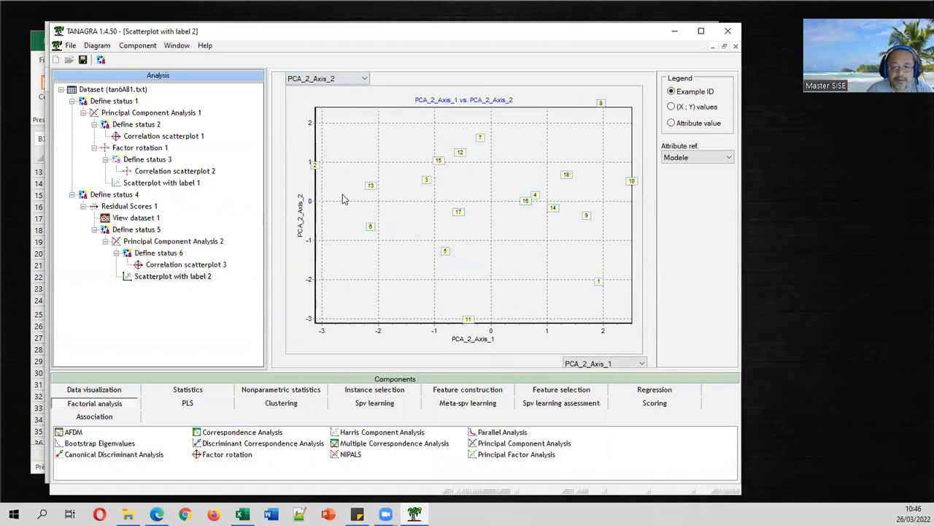
pyautogui.click(671, 122)
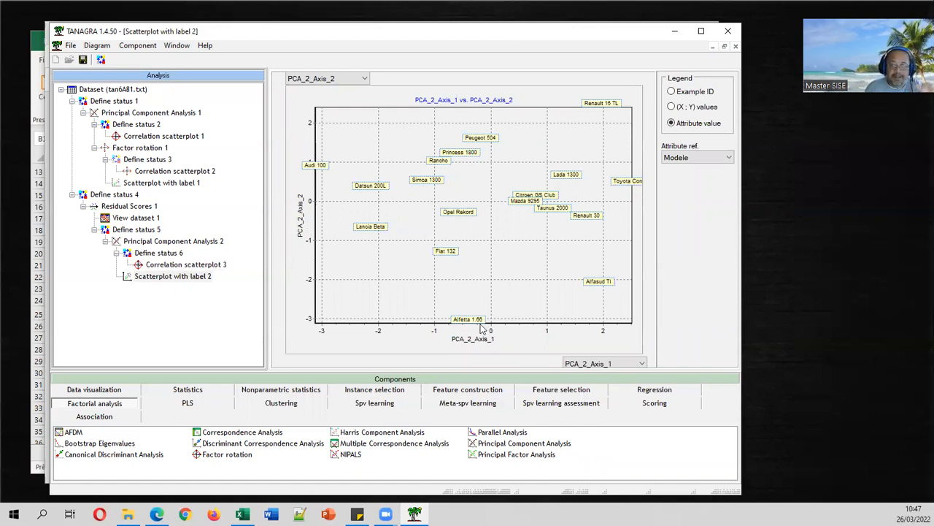
# Step: Review the factor loadings of Principal Component Analysis 2, return to its labelled scatterplot of the cars and select Factor rotation 1
pyautogui.rightClick(220, 247)
pyautogui.click(244, 284)
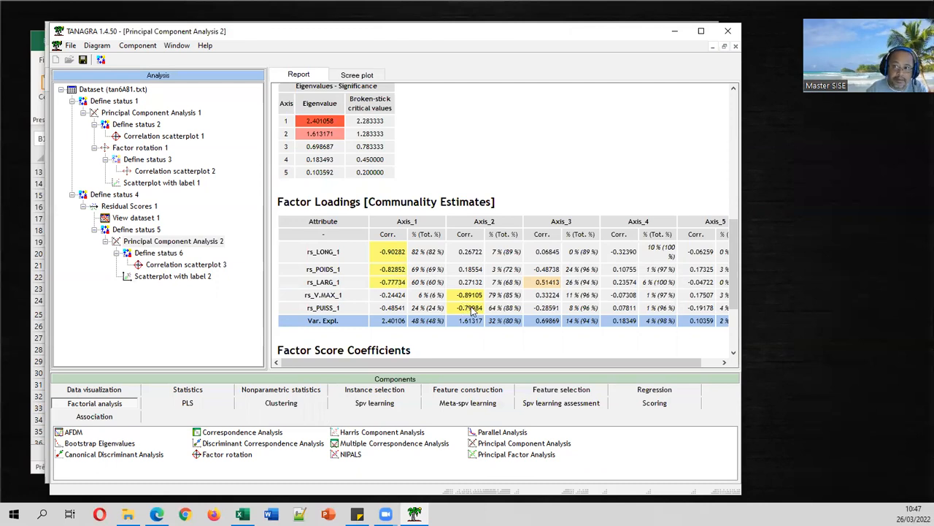
pyautogui.rightClick(211, 277)
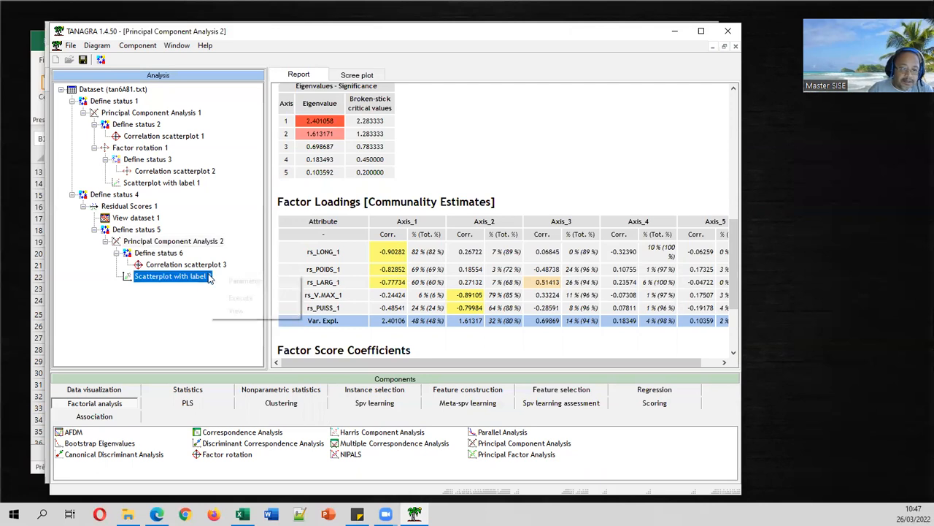
pyautogui.click(260, 311)
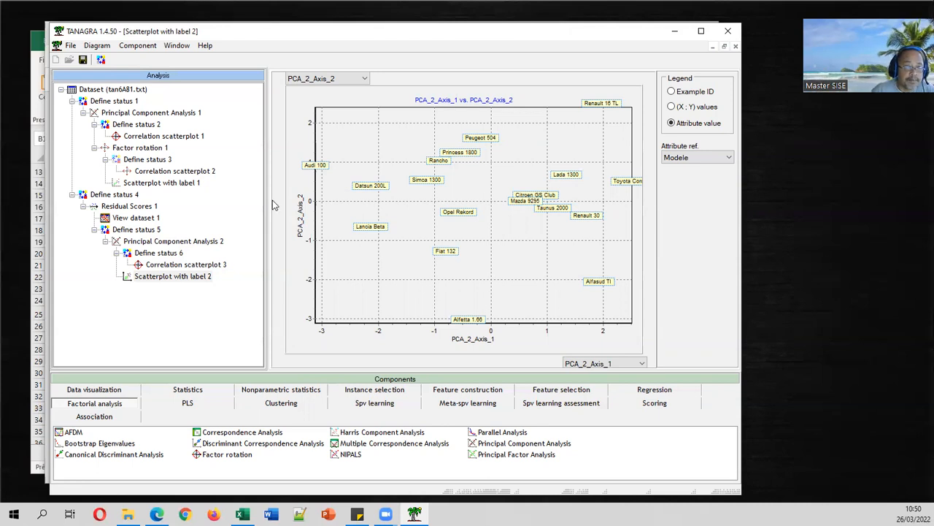
pyautogui.click(156, 150)
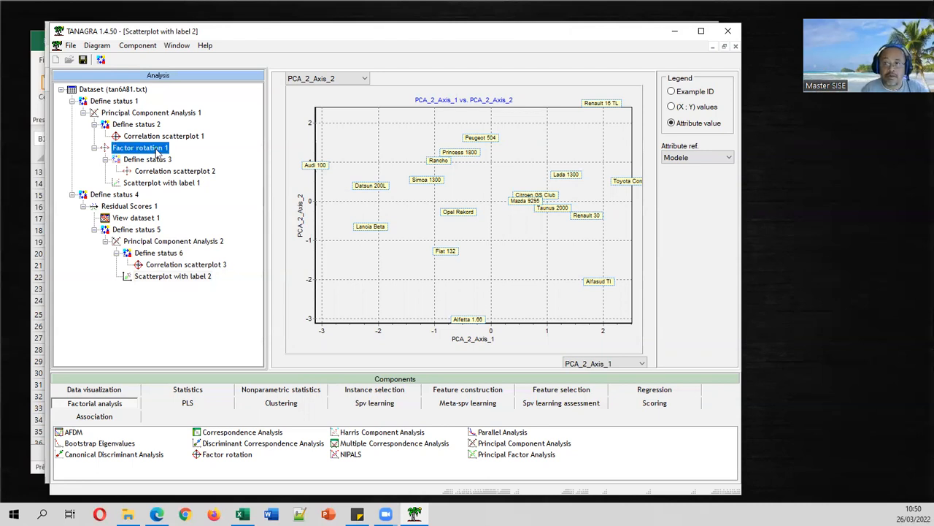